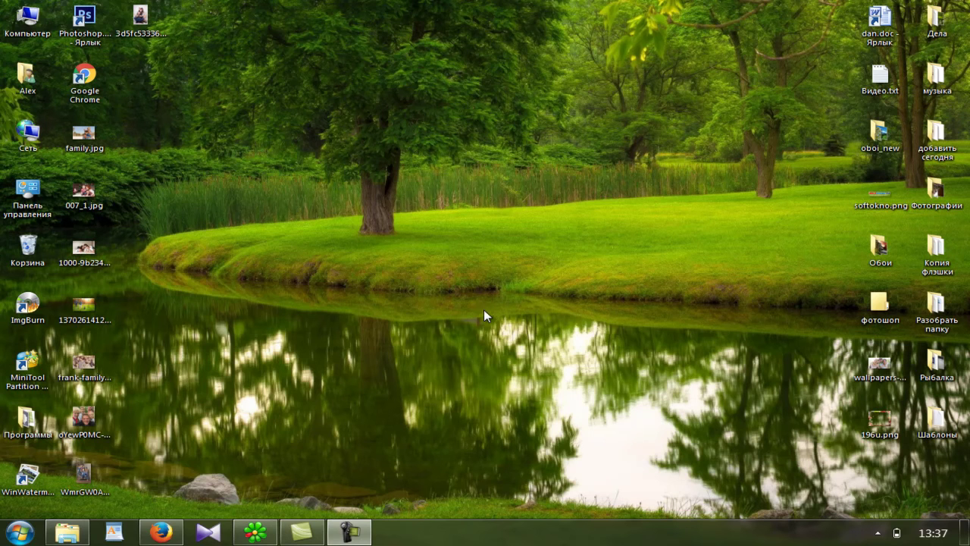
Launch Photoshop CS6, close both floating Color Efex Pro panels, and minimize it.
click(78, 20)
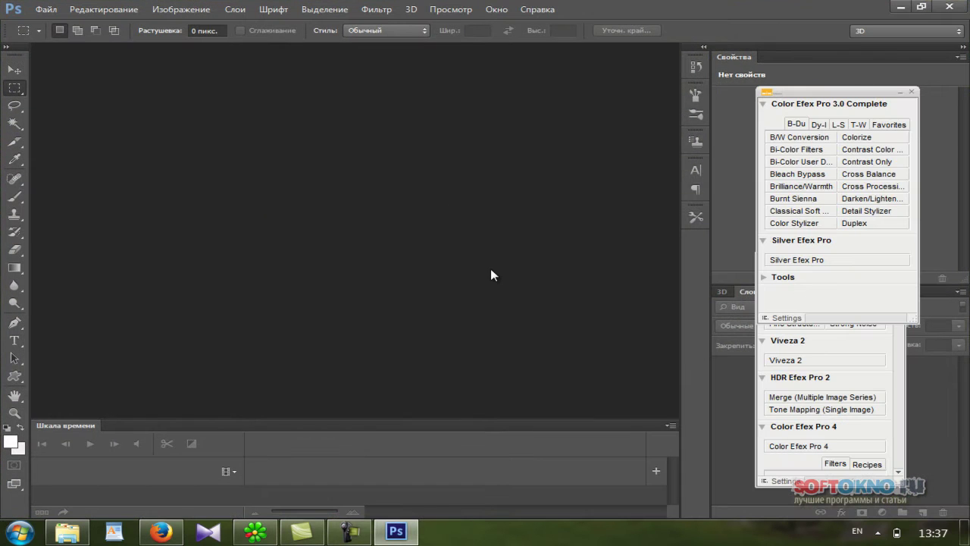
click(911, 92)
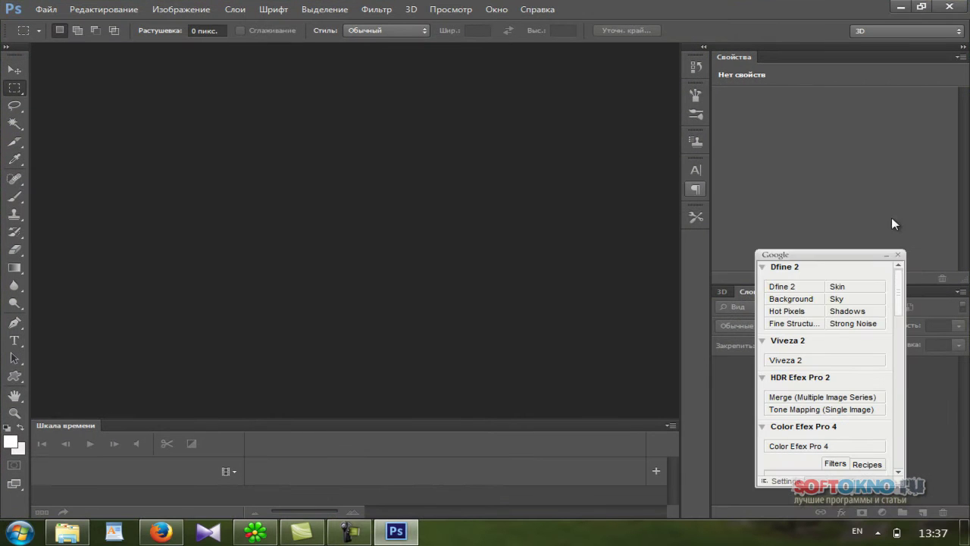
click(901, 252)
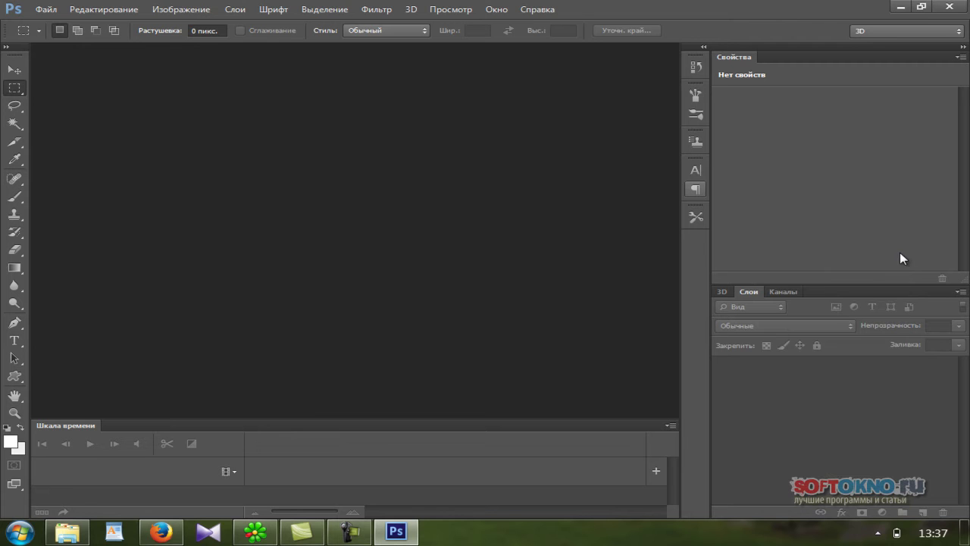
click(901, 6)
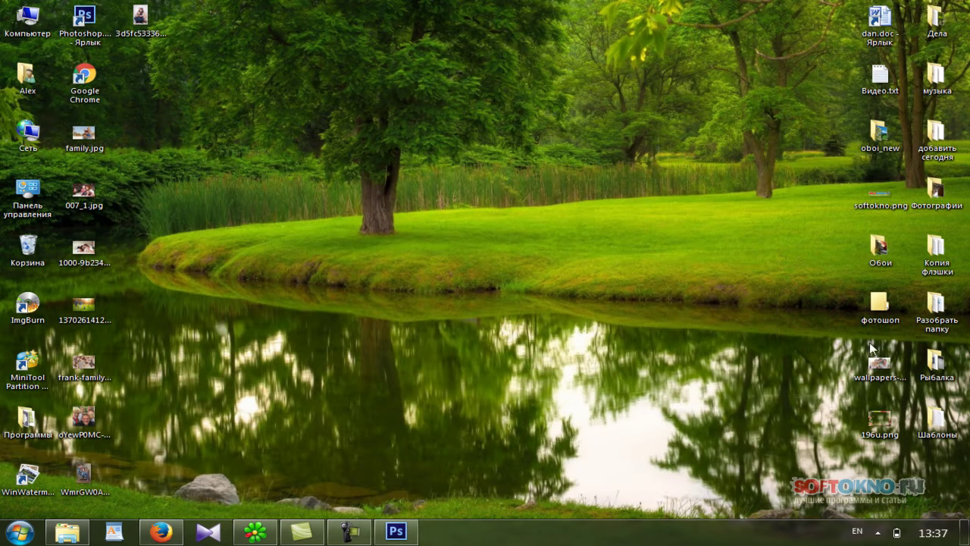
Drag 196u.png from the desktop through the taskbar onto the Photoshop workspace.
drag(890, 430, 409, 533)
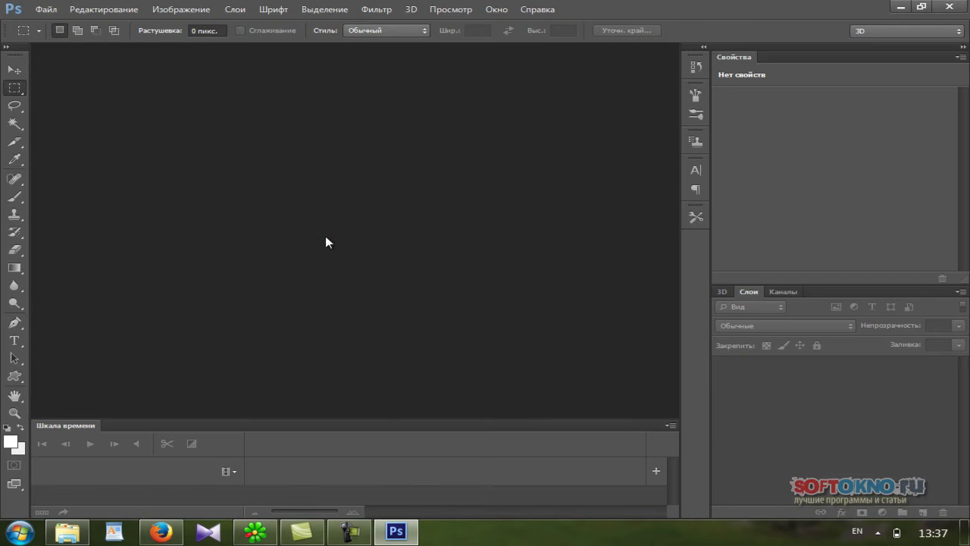
drag(409, 533, 325, 236)
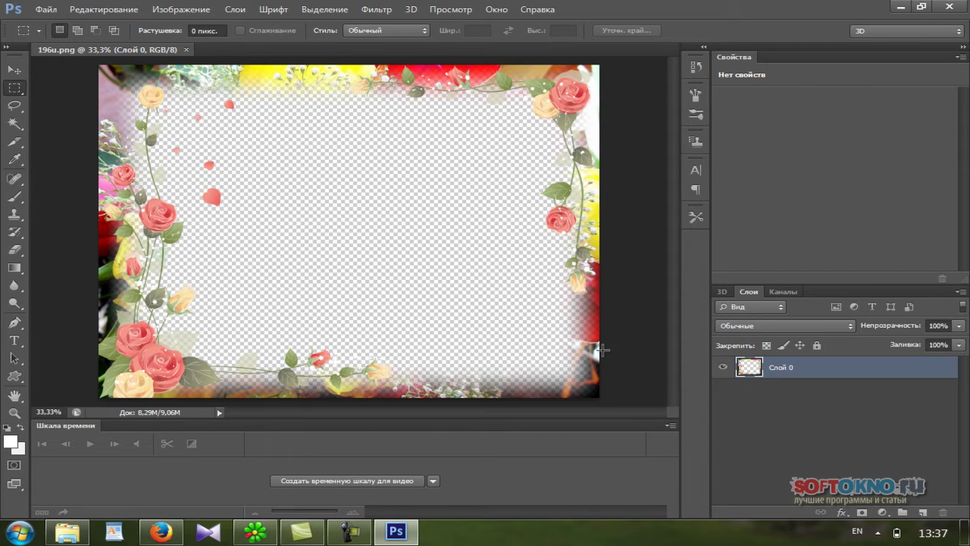
Place wallpapers-kids-028 from the desktop into the 196u.png document and confirm the placement.
click(965, 532)
drag(889, 369, 396, 528)
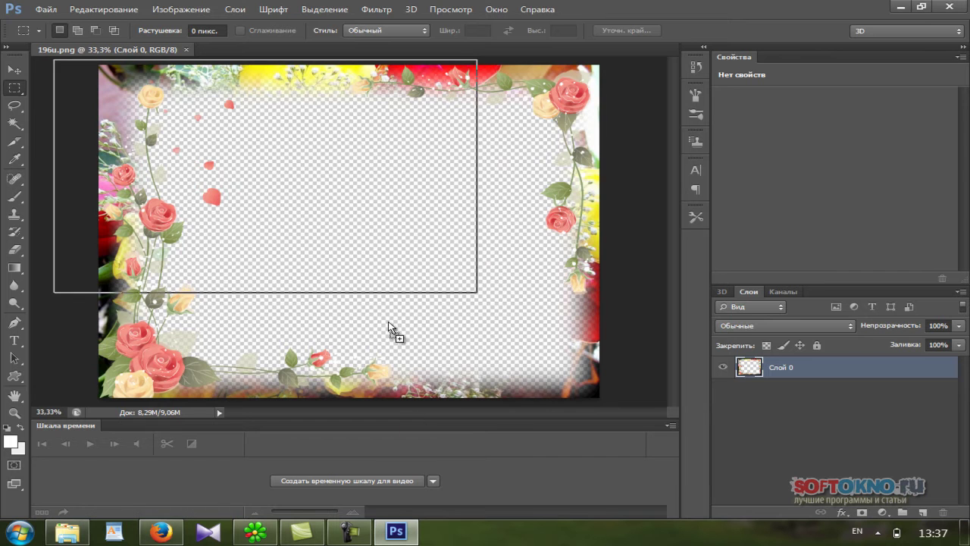
drag(396, 528, 370, 269)
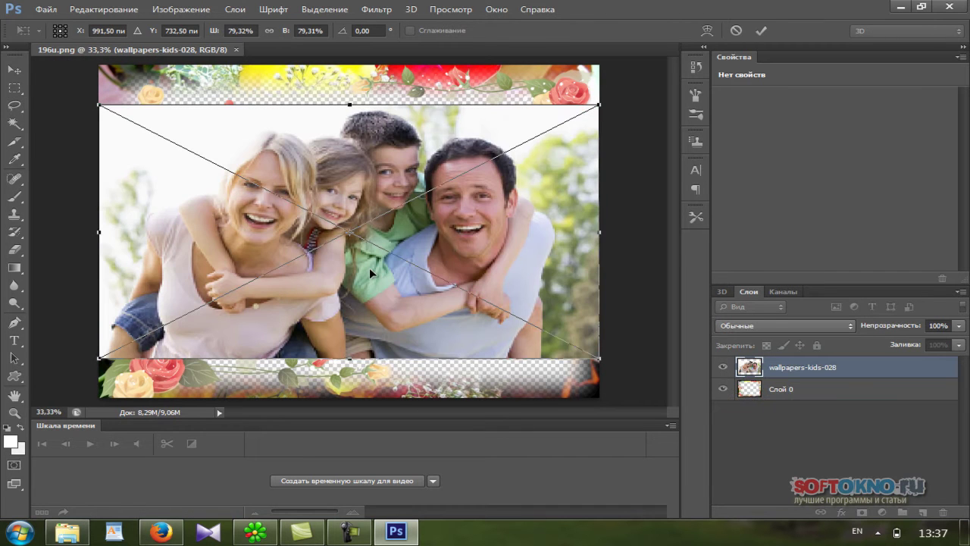
click(11, 76)
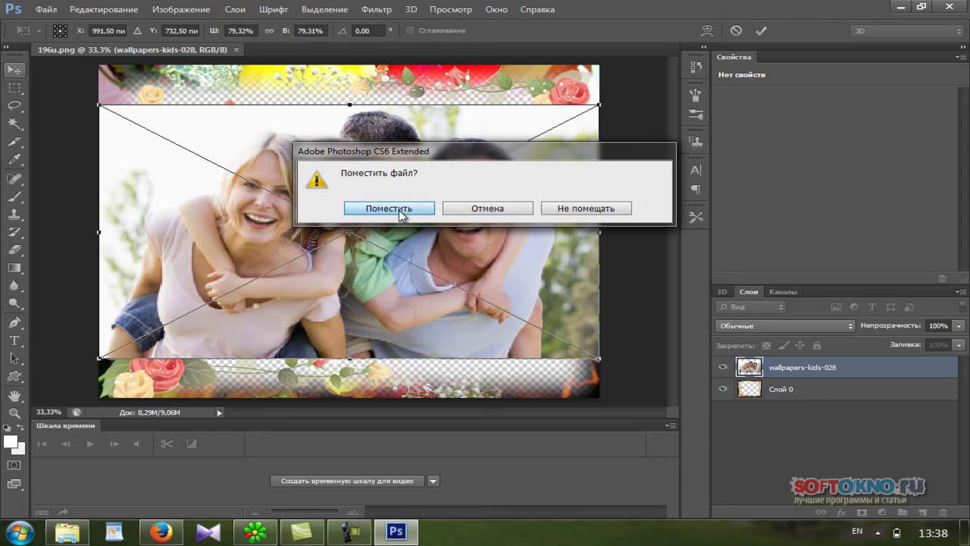
click(398, 212)
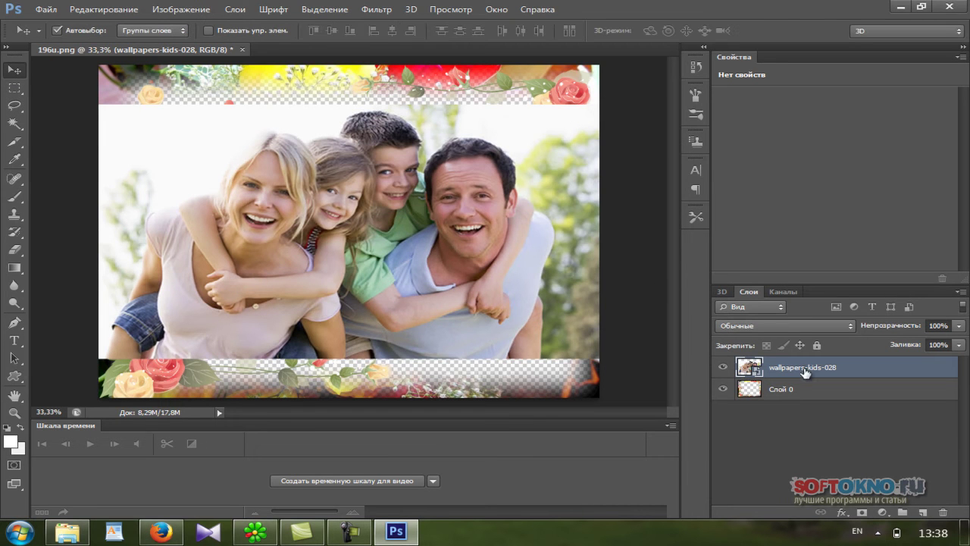
Move the photo layer below Слой 0 and scale it taller to fill the frame.
drag(806, 372, 801, 401)
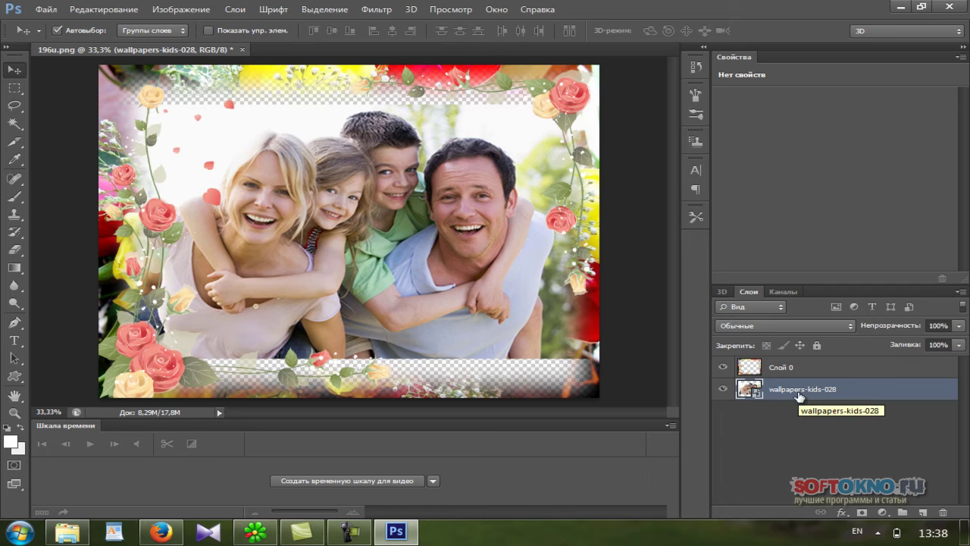
click(103, 9)
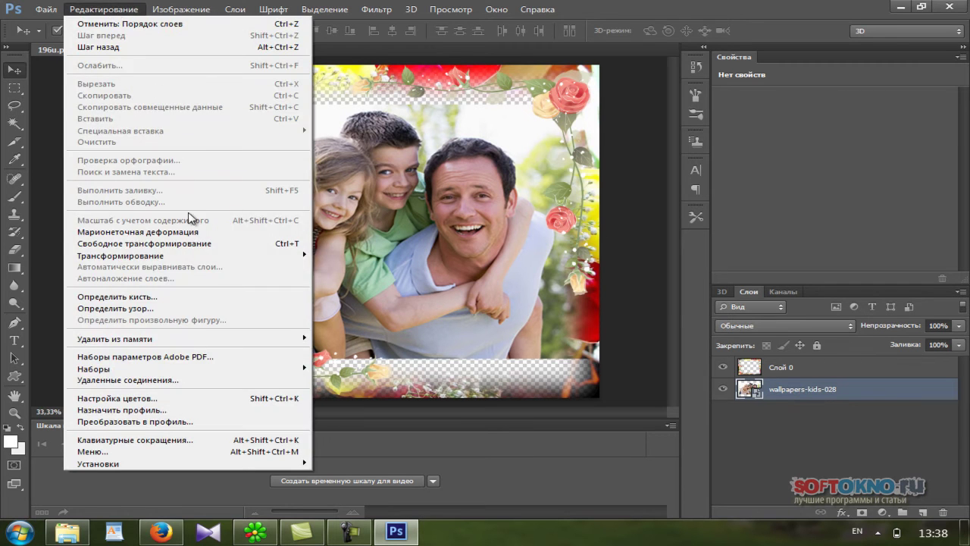
click(343, 272)
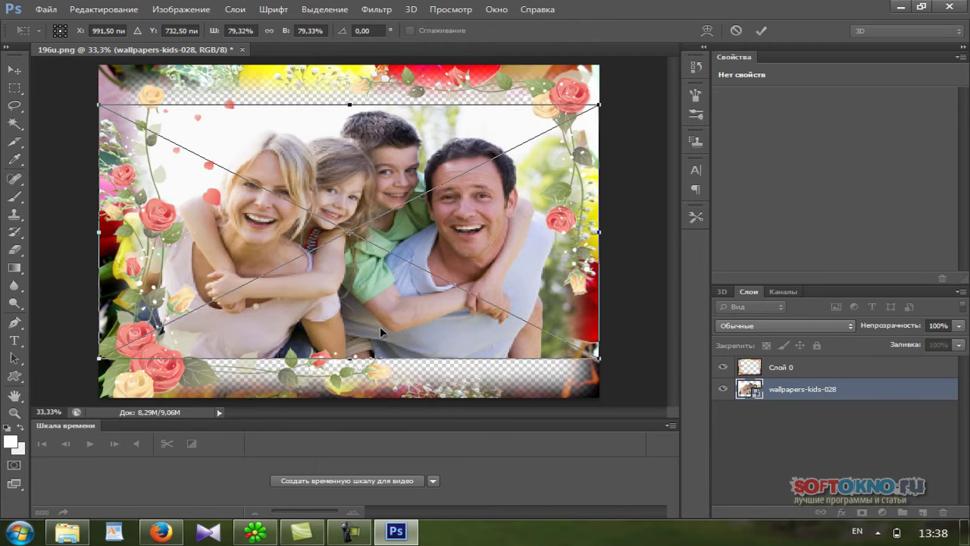
drag(351, 361, 350, 396)
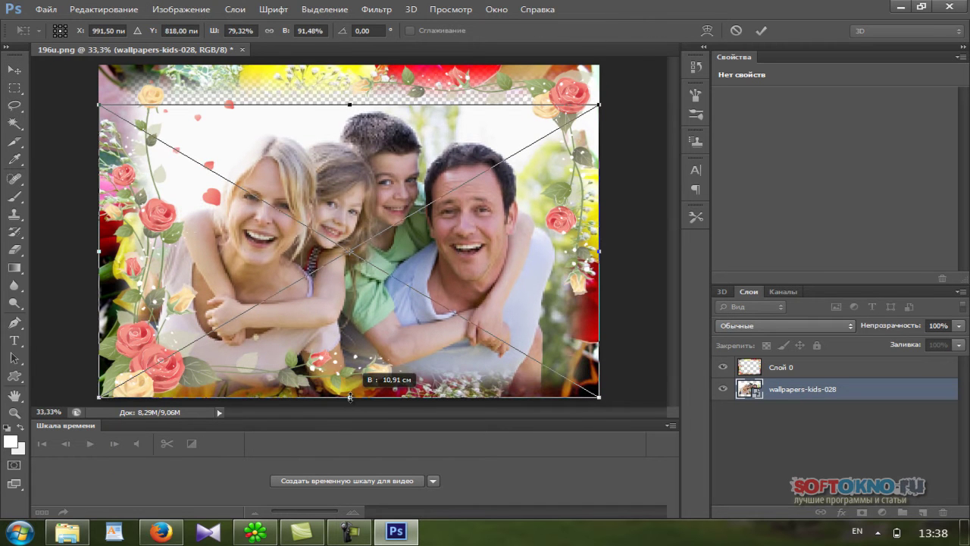
drag(350, 104, 351, 83)
key(v)
click(364, 209)
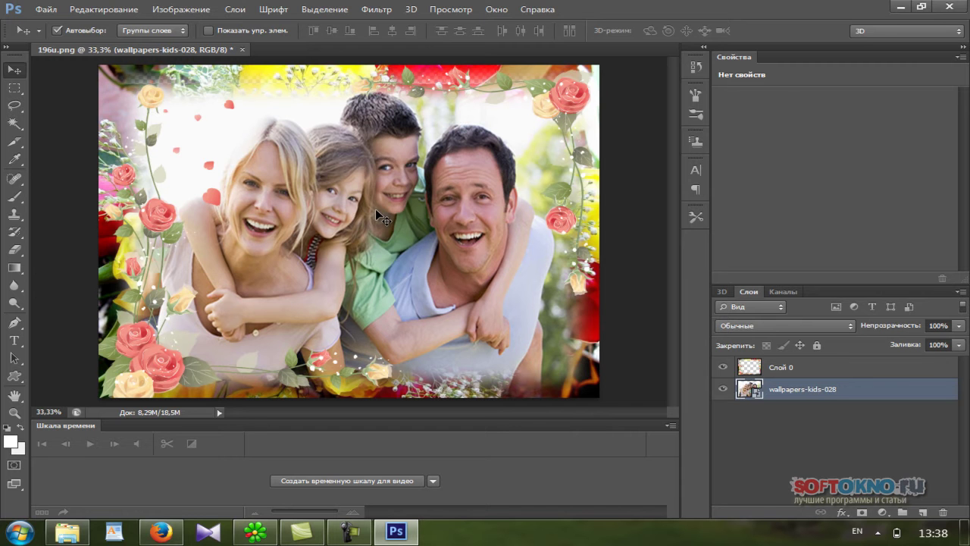
Step back to undo the photo stretch and select the Слой 0 frame layer.
click(104, 9)
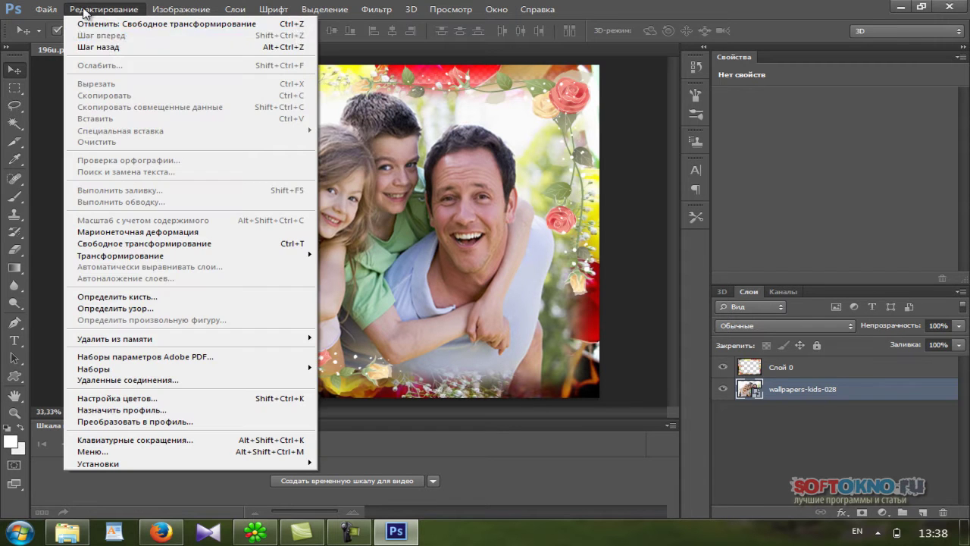
click(100, 50)
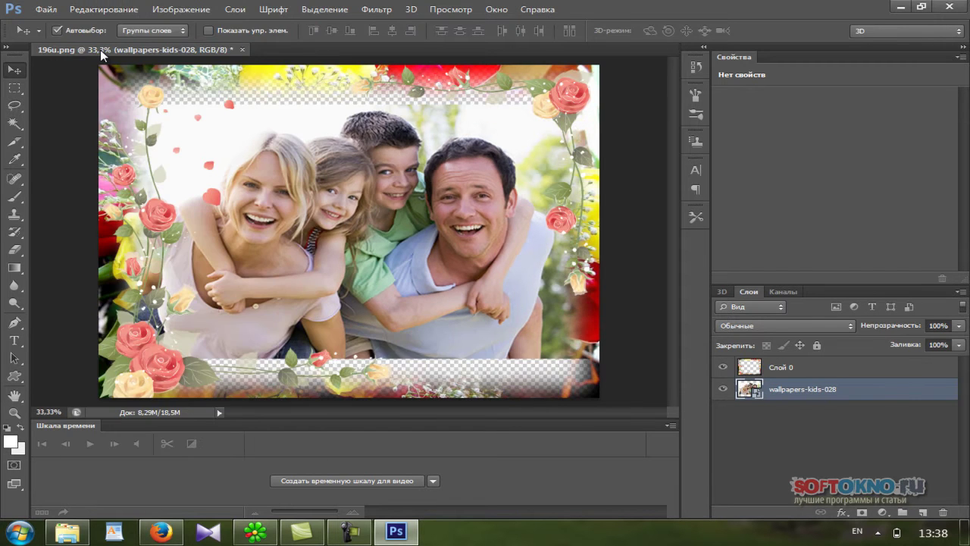
click(788, 367)
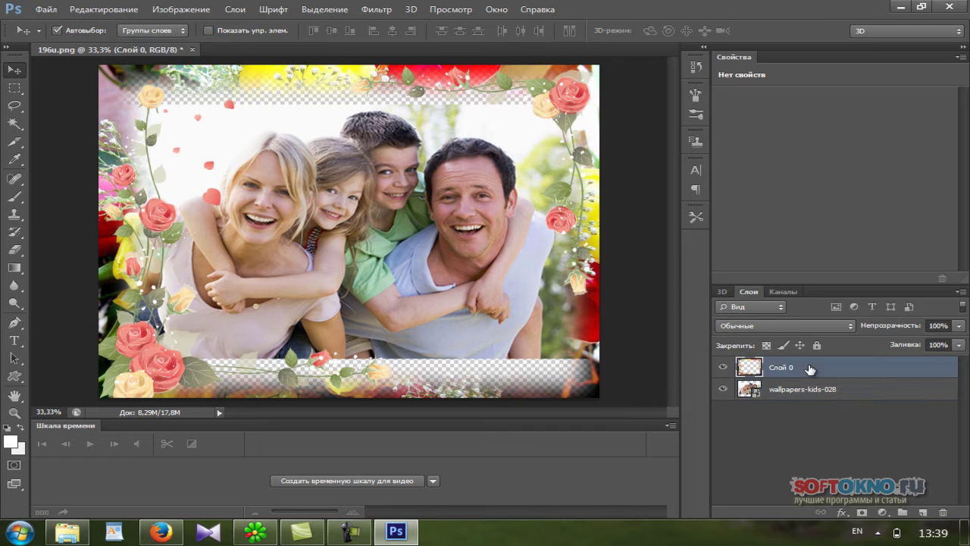
Free Transform the frame, pulling top and bottom edges in to about 76% height.
click(104, 10)
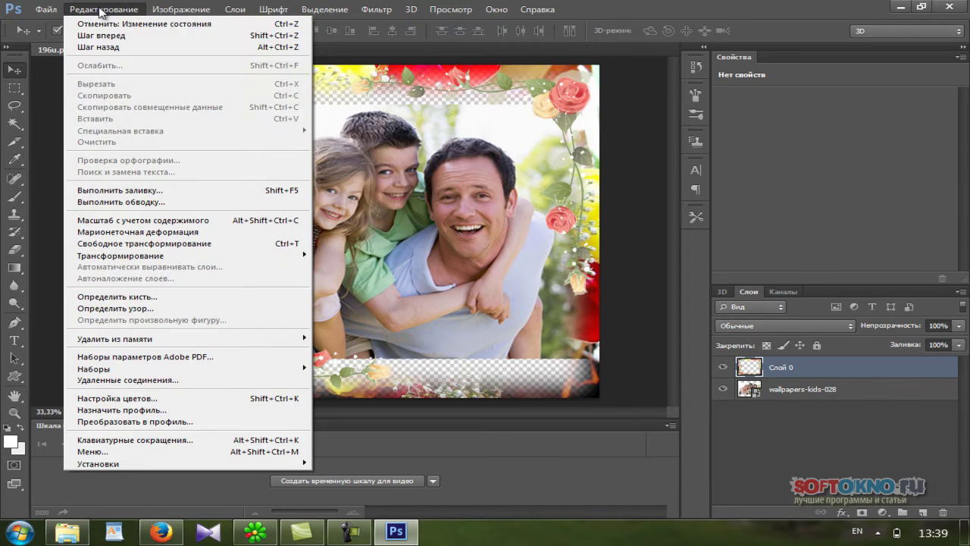
mouse_move(121, 255)
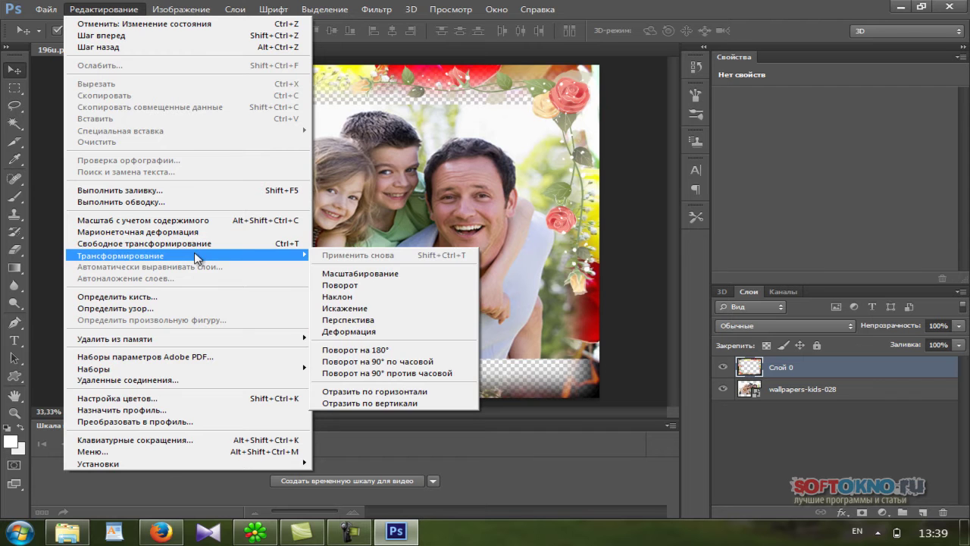
click(360, 273)
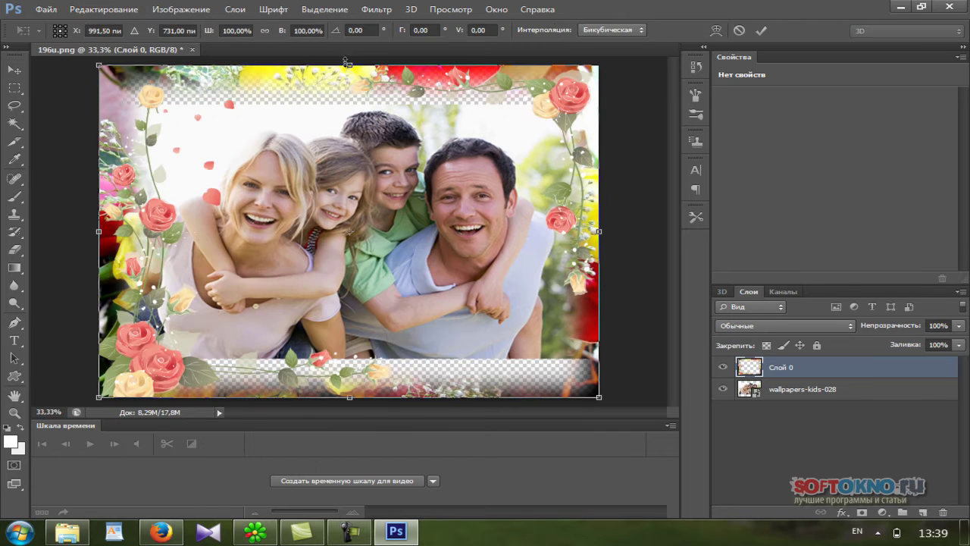
drag(349, 63, 332, 105)
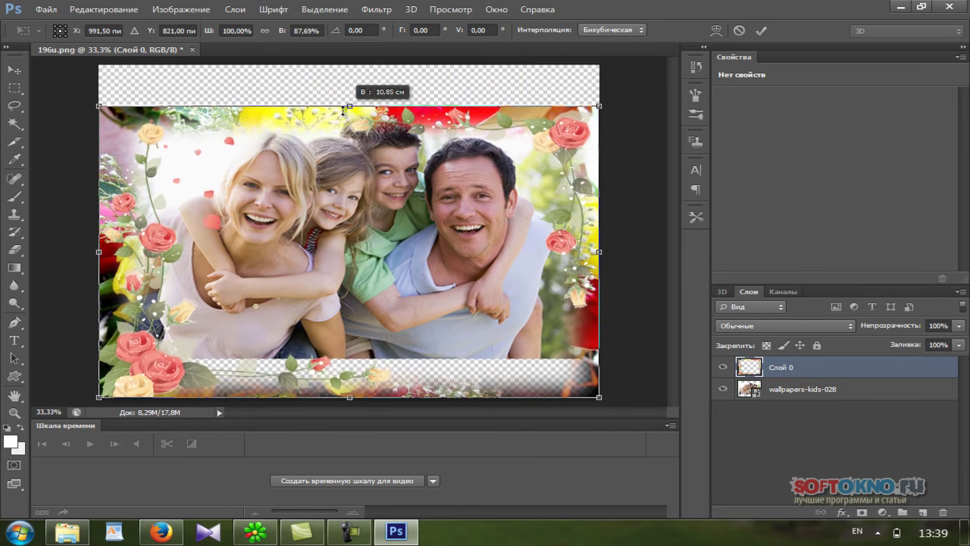
drag(332, 105, 333, 105)
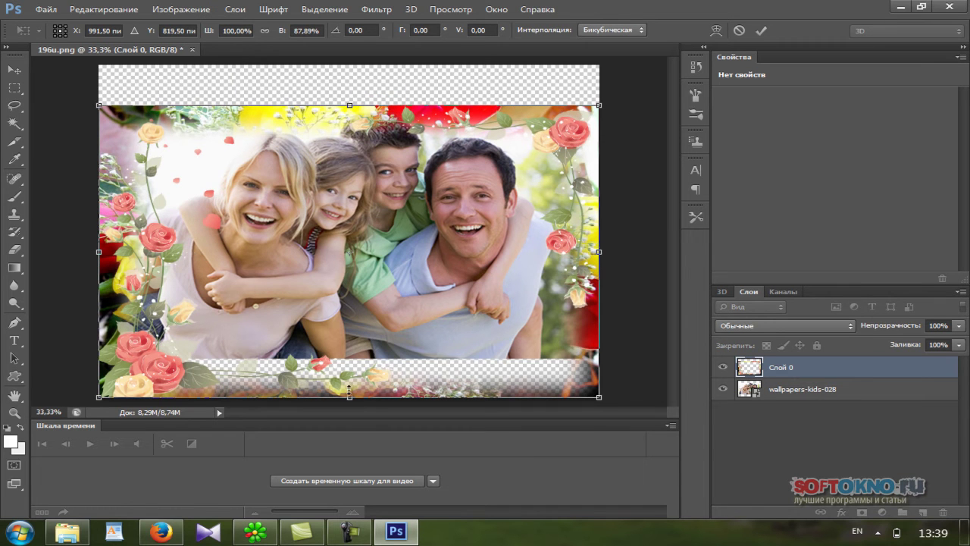
drag(349, 392, 346, 361)
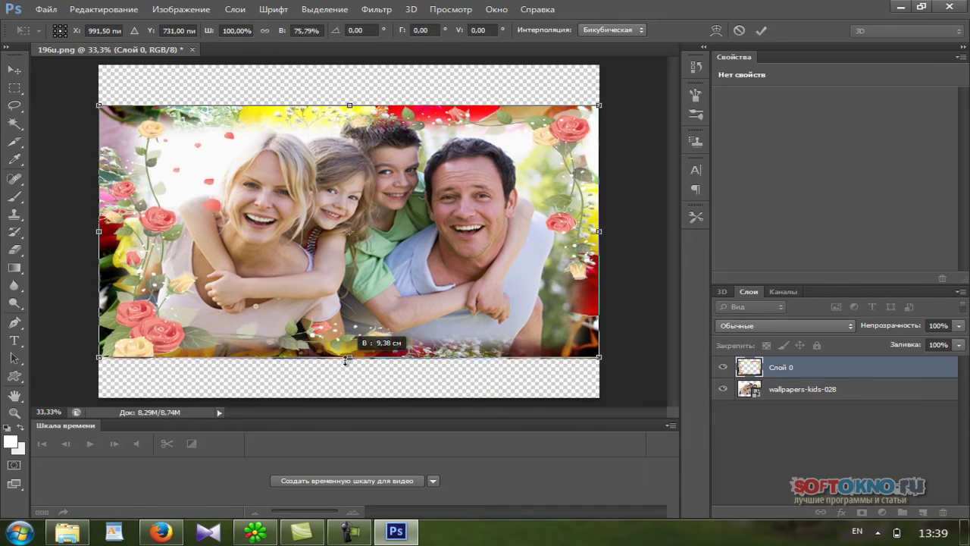
drag(345, 361, 346, 362)
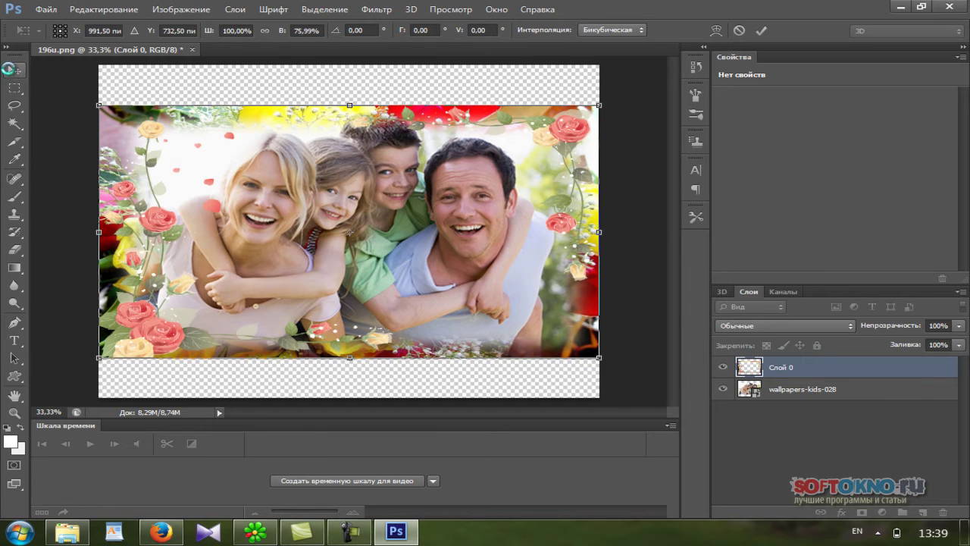
click(15, 69)
click(381, 211)
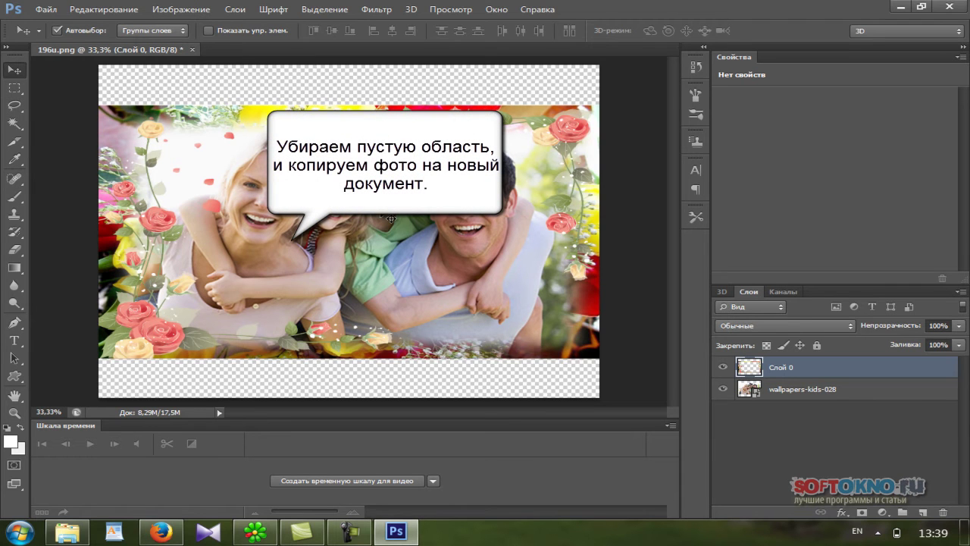
Marquee-select the framed photo area and Copy Merged it to the clipboard.
click(14, 87)
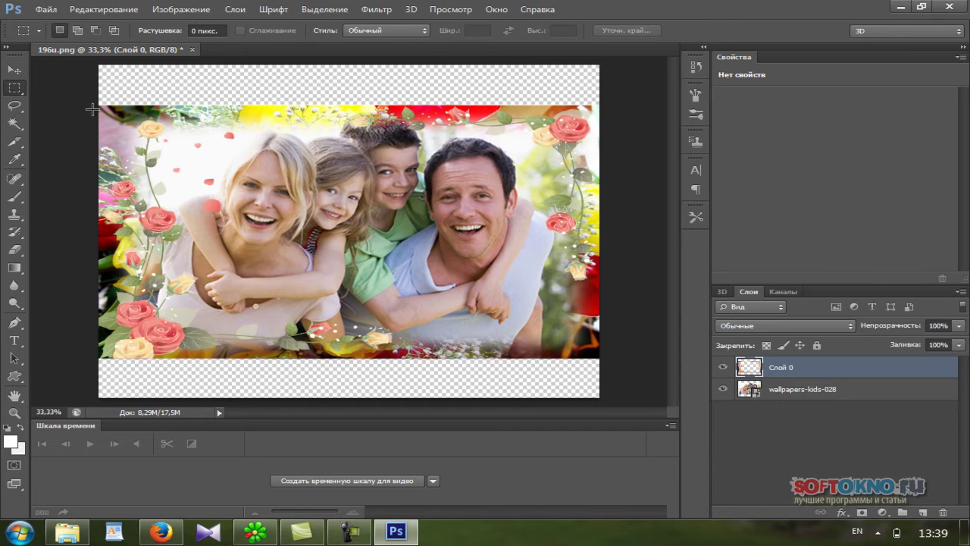
drag(96, 103, 675, 358)
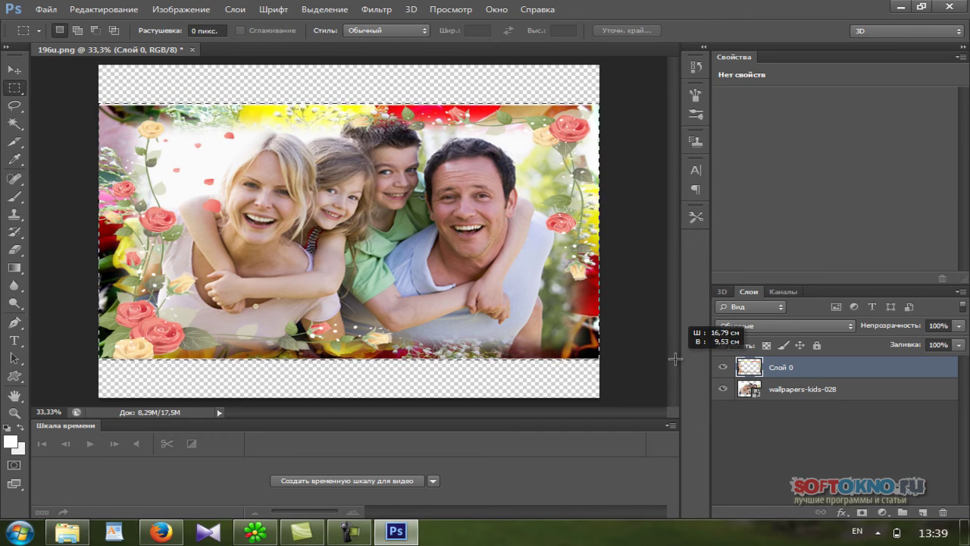
drag(675, 359, 693, 357)
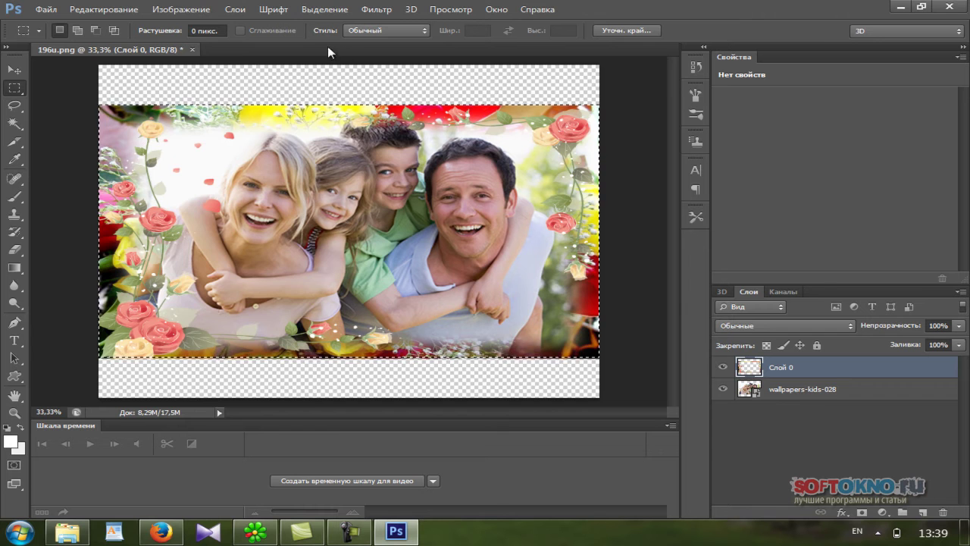
click(76, 8)
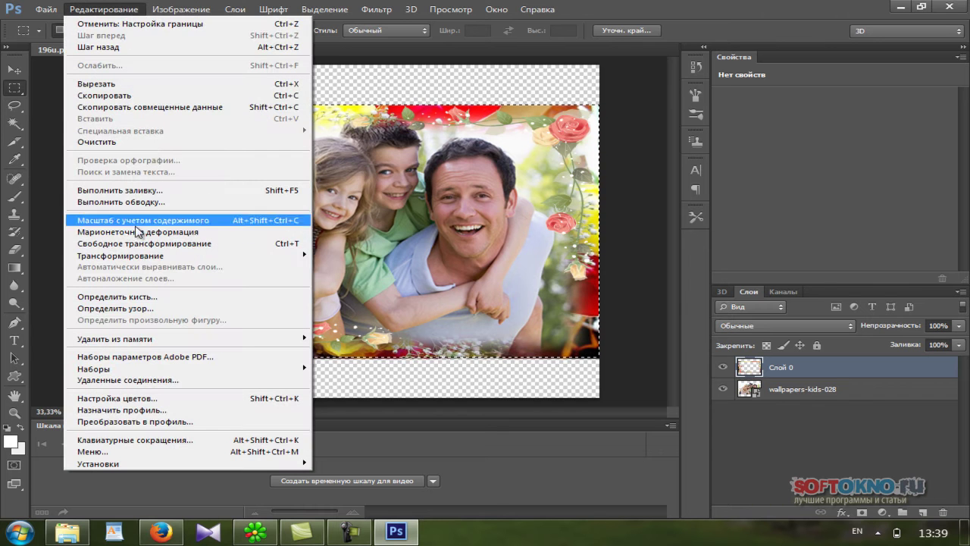
click(160, 107)
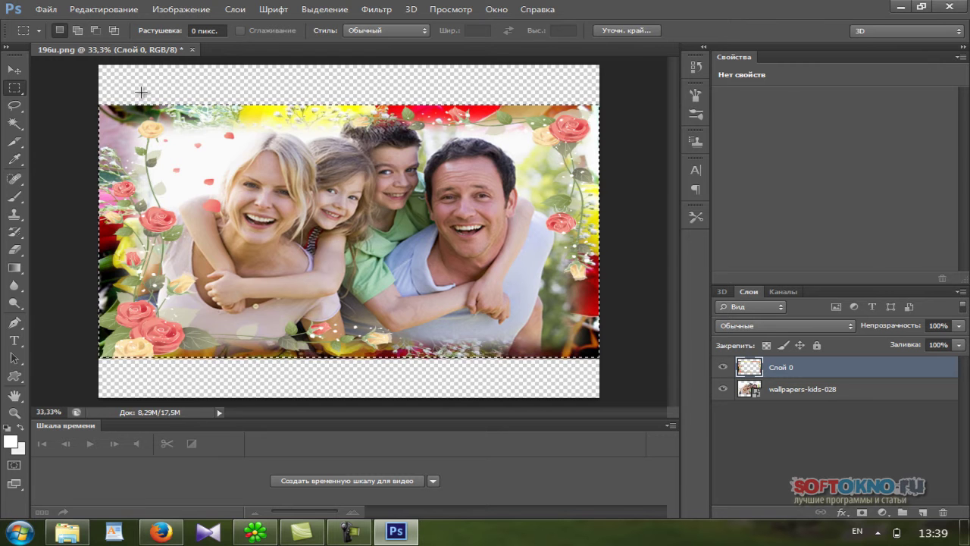
click(47, 9)
Create a 1983×1112 transparent document from the Clipboard preset and paste the framed photo.
click(55, 27)
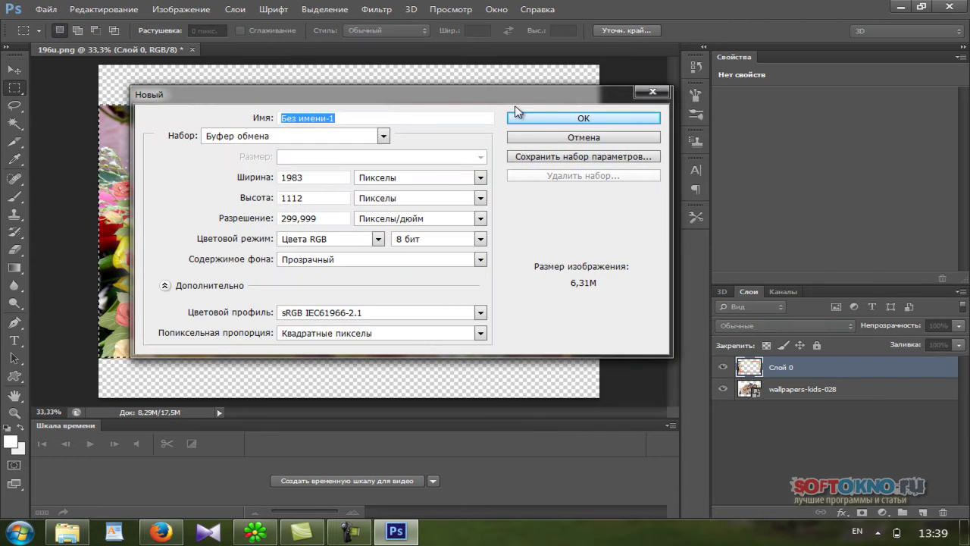
click(561, 119)
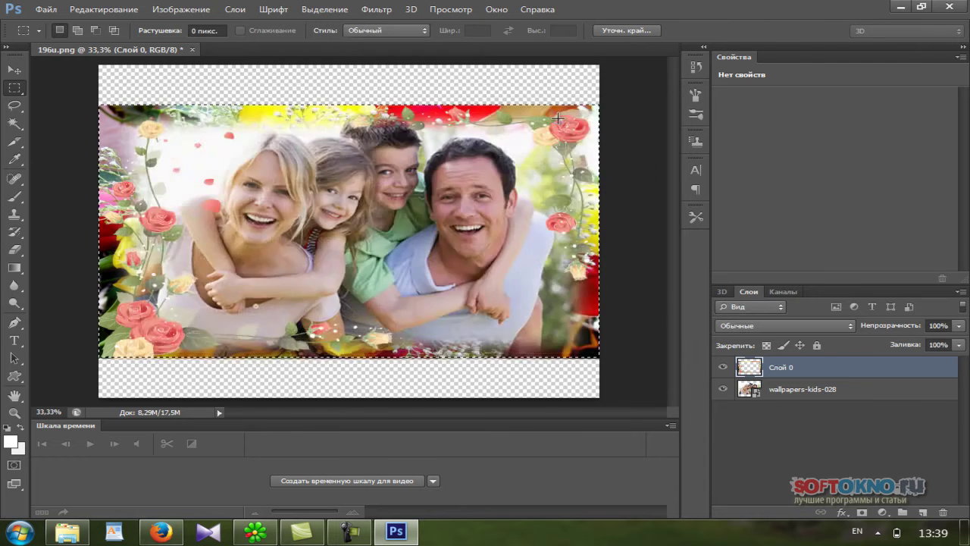
click(103, 9)
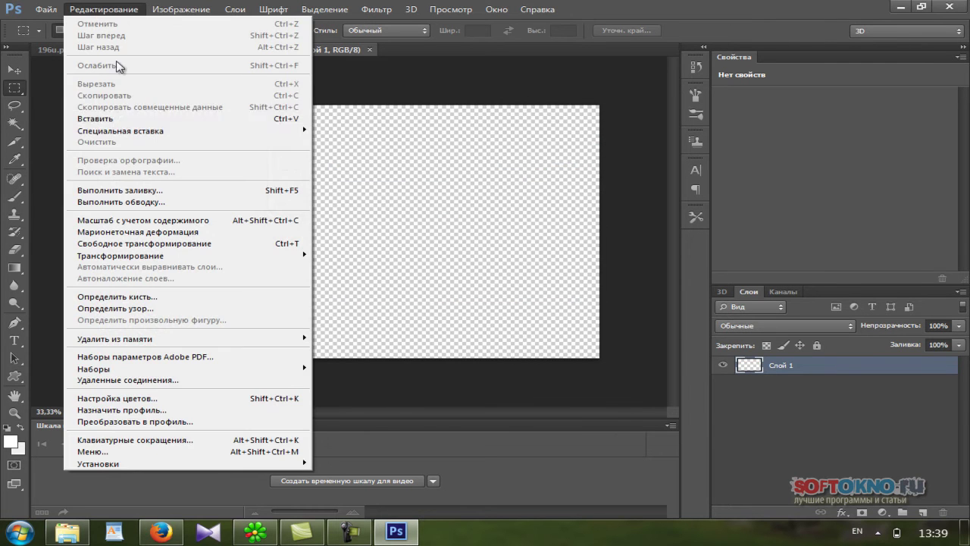
click(117, 118)
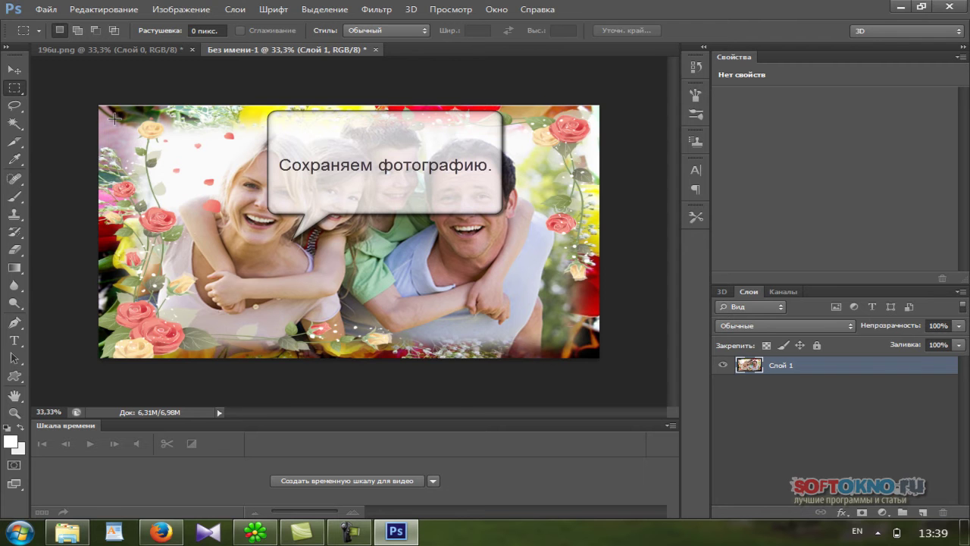
Save the document as a JPEG named 'fo' in the фотошоп folder at quality 12.
click(46, 9)
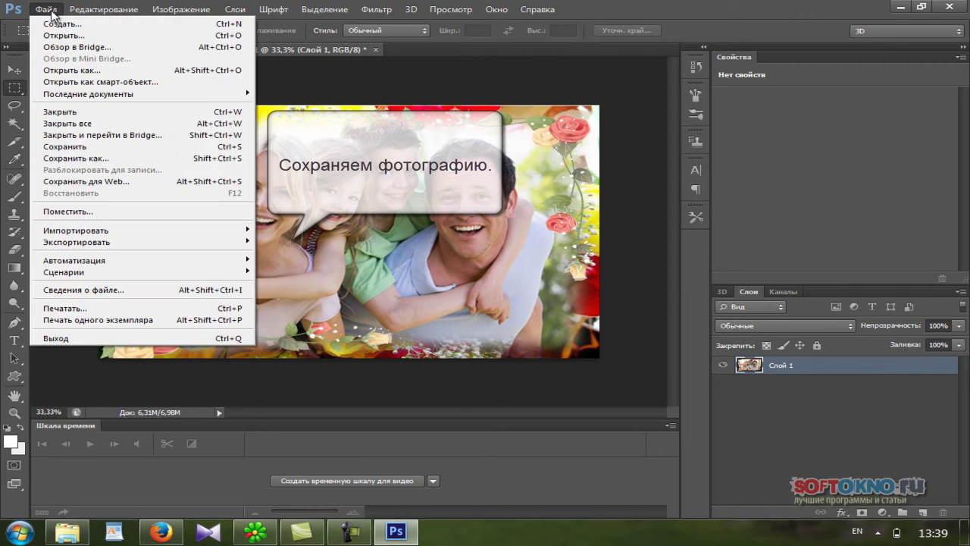
click(98, 159)
click(519, 335)
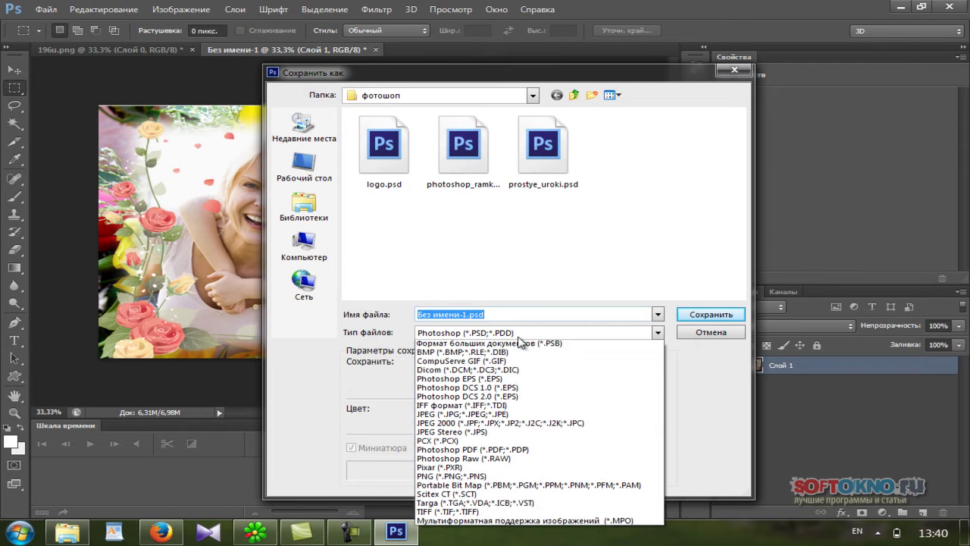
click(483, 425)
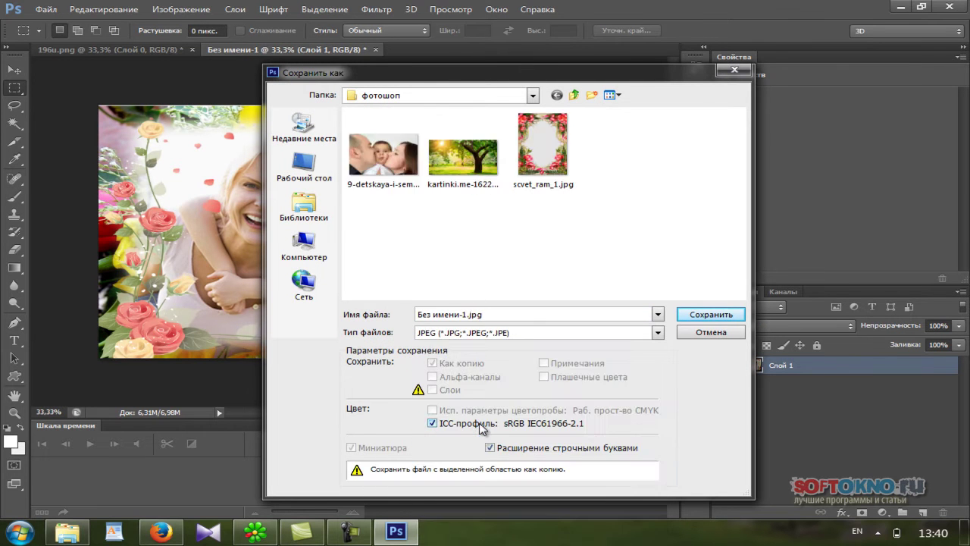
click(468, 317)
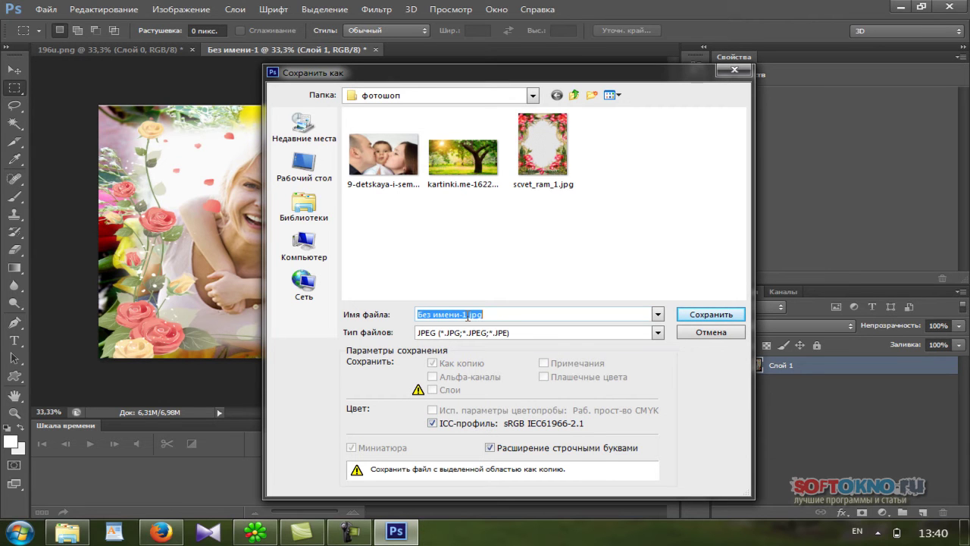
text(foto)
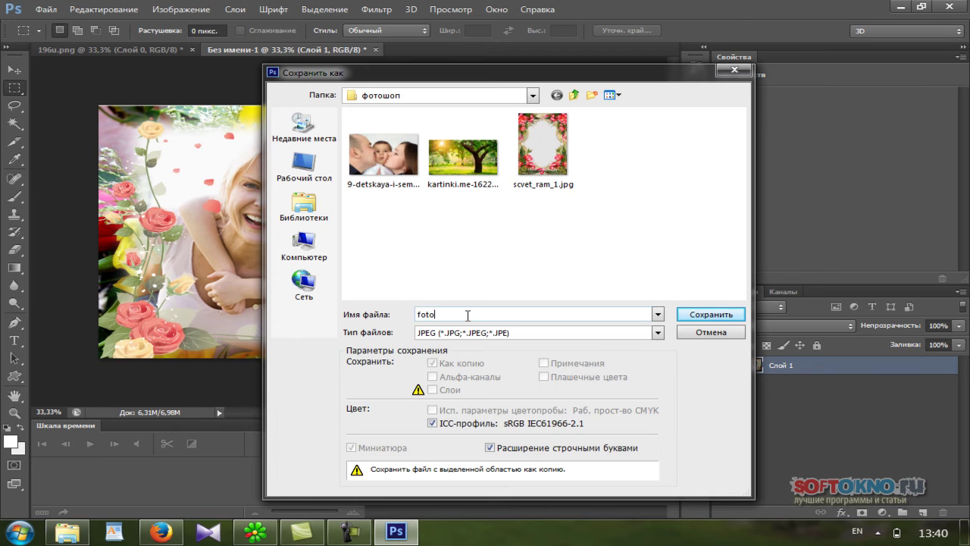
key(Return)
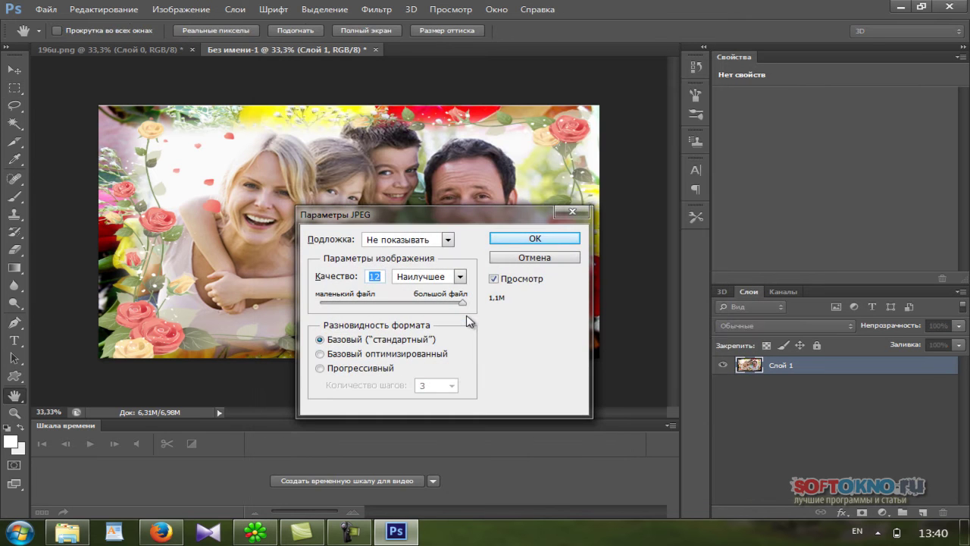
click(504, 242)
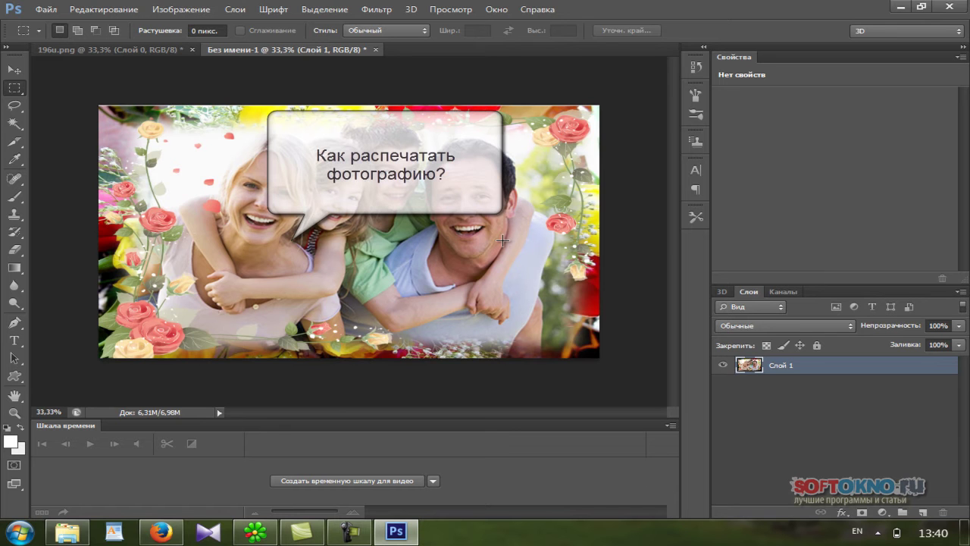
Open the Print (Печатать...) dialog for the framed photo.
click(43, 7)
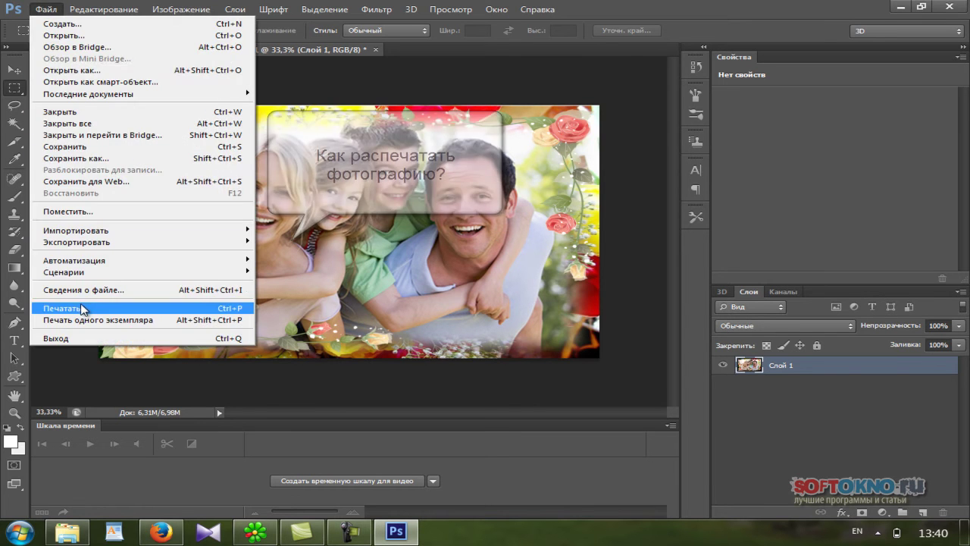
click(82, 308)
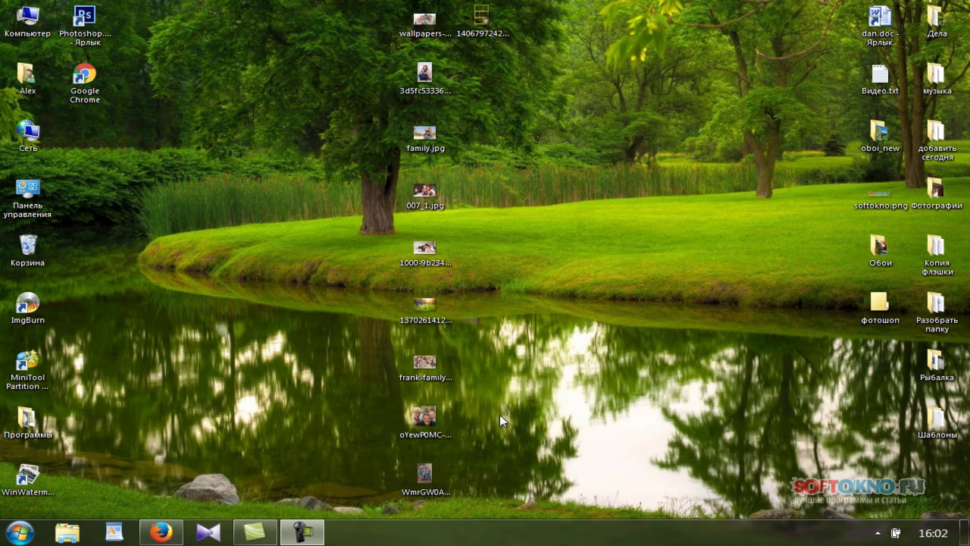
Relaunch Photoshop, close the Color Efex Pro and Nik plugin panels, and minimize it.
click(89, 25)
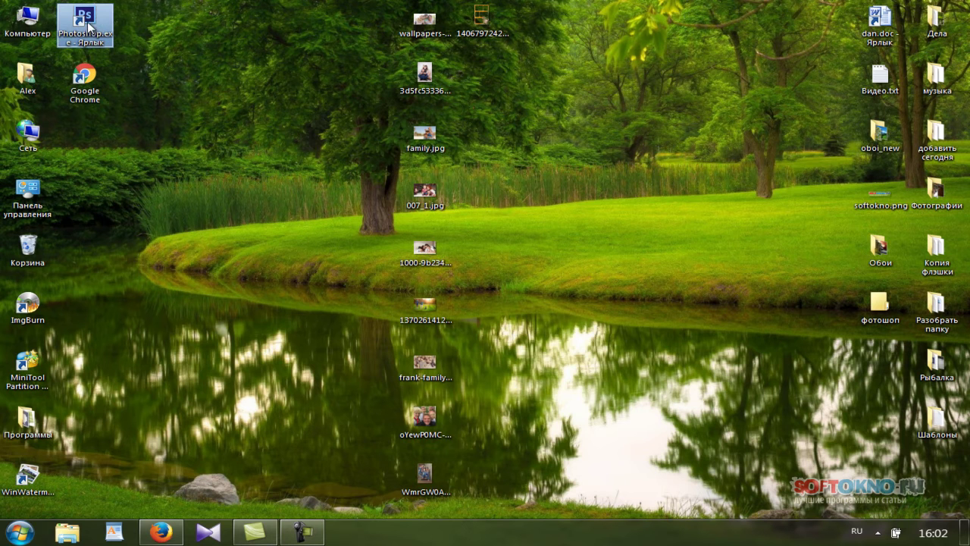
double_click(89, 26)
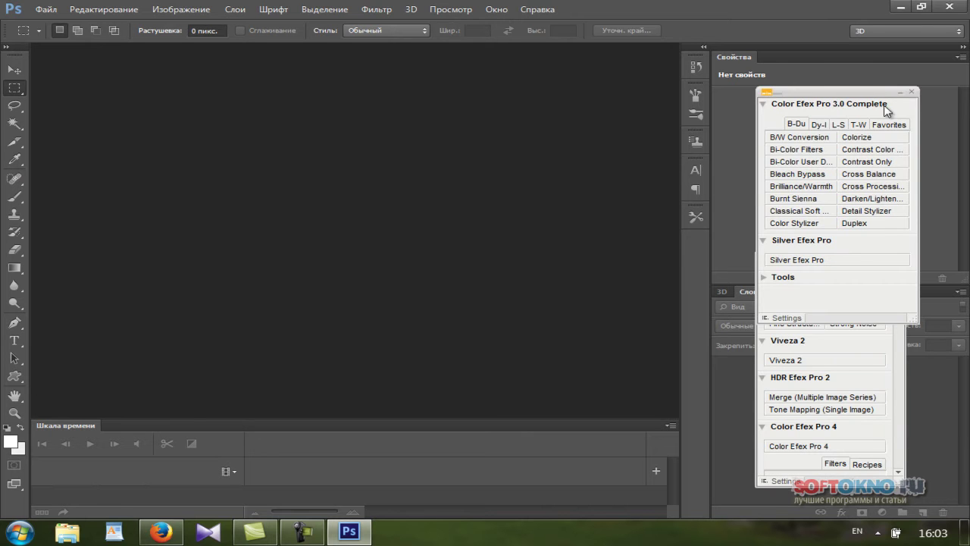
click(912, 92)
click(902, 254)
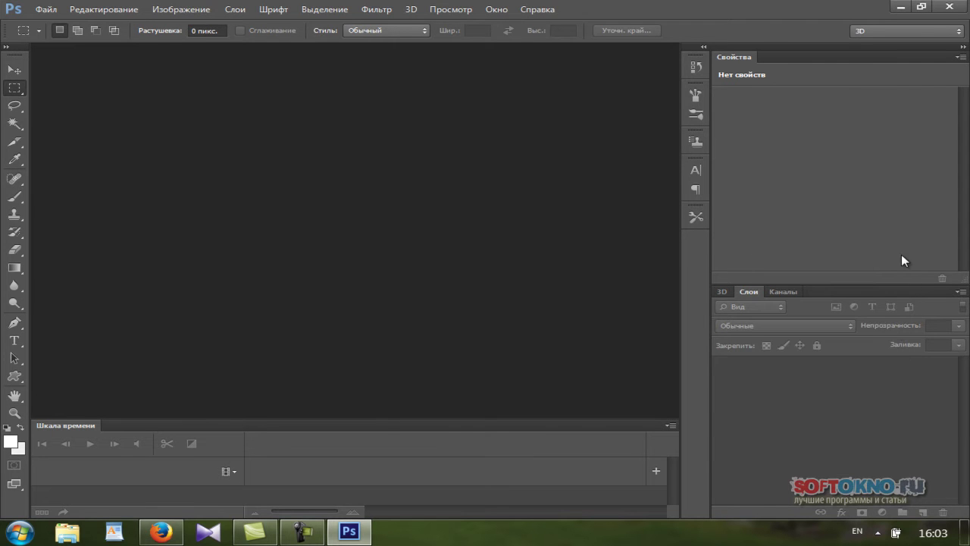
click(901, 6)
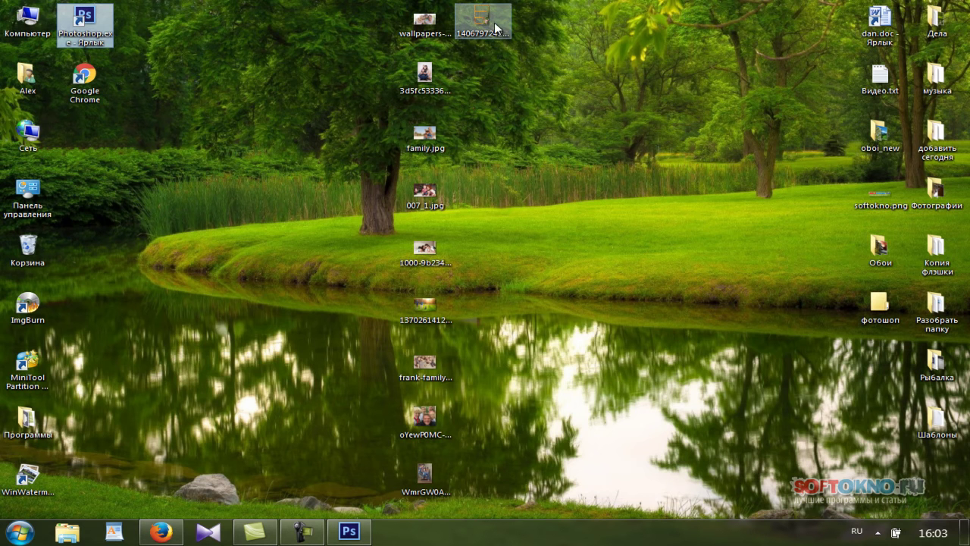
drag(495, 28, 356, 528)
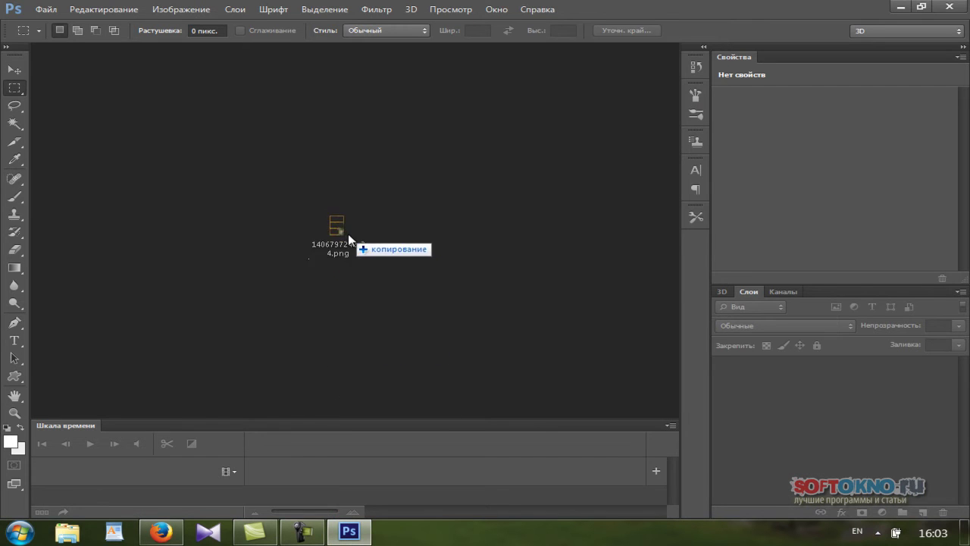
drag(357, 528, 348, 234)
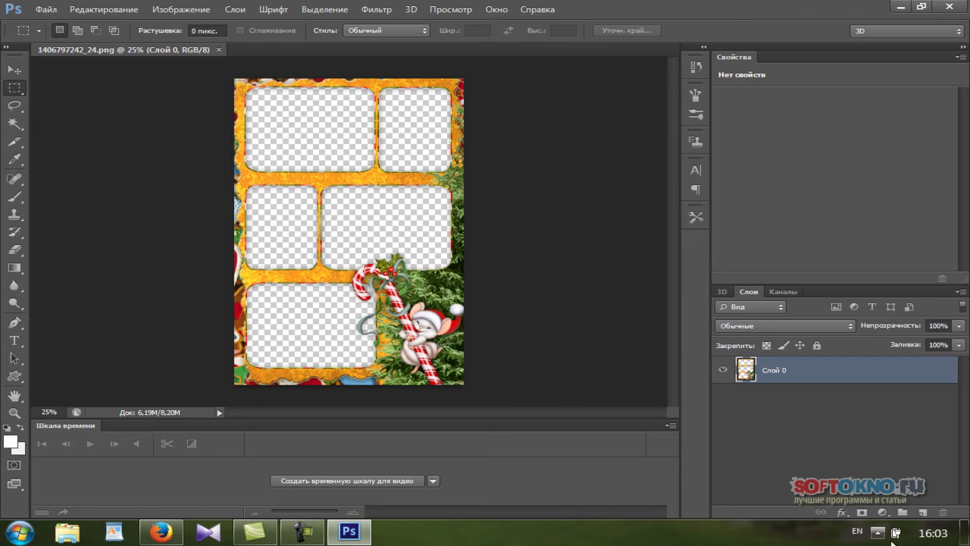
click(964, 533)
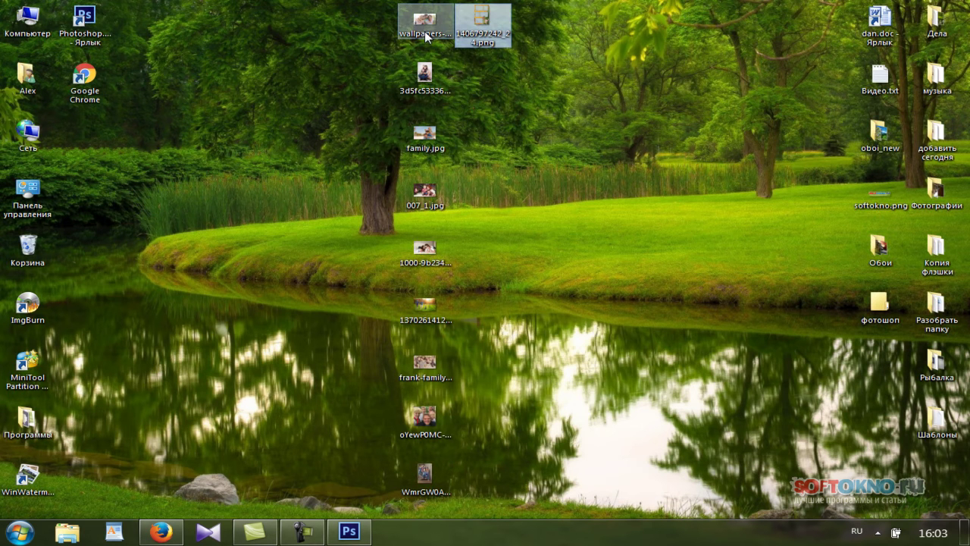
Place the seated family portrait into the collage and move its layer beneath the frame.
mouse_move(588, 139)
mouse_down()
mouse_move(425, 81)
mouse_move(355, 529)
mouse_up()
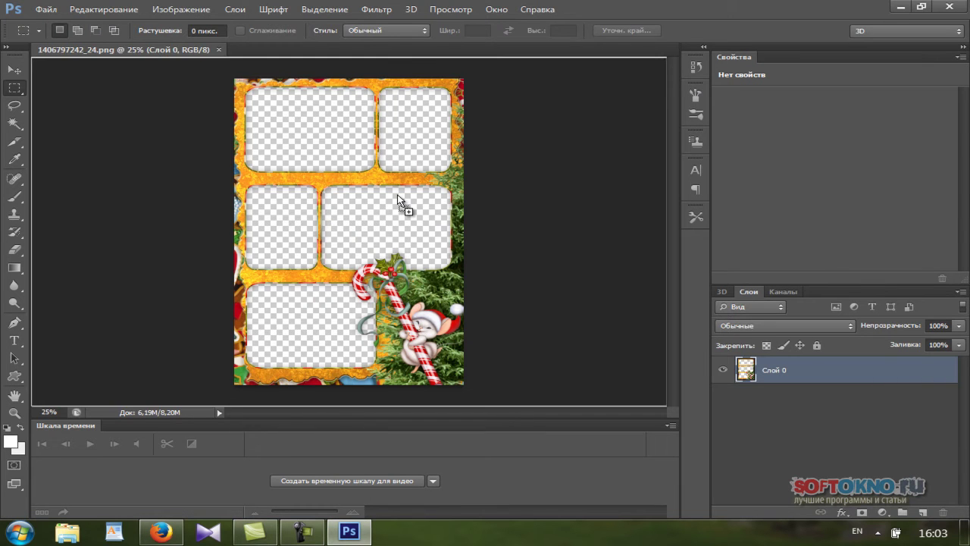
drag(414, 318, 398, 194)
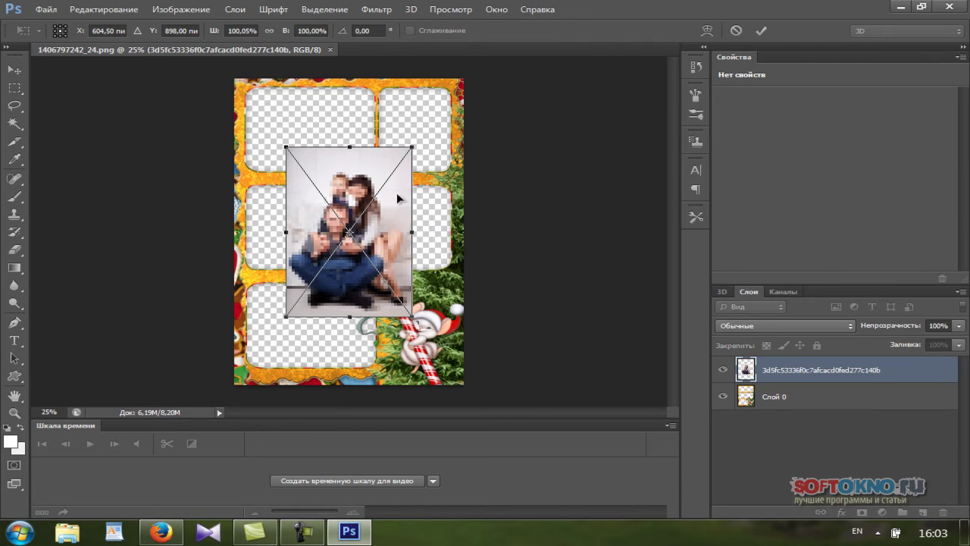
click(14, 69)
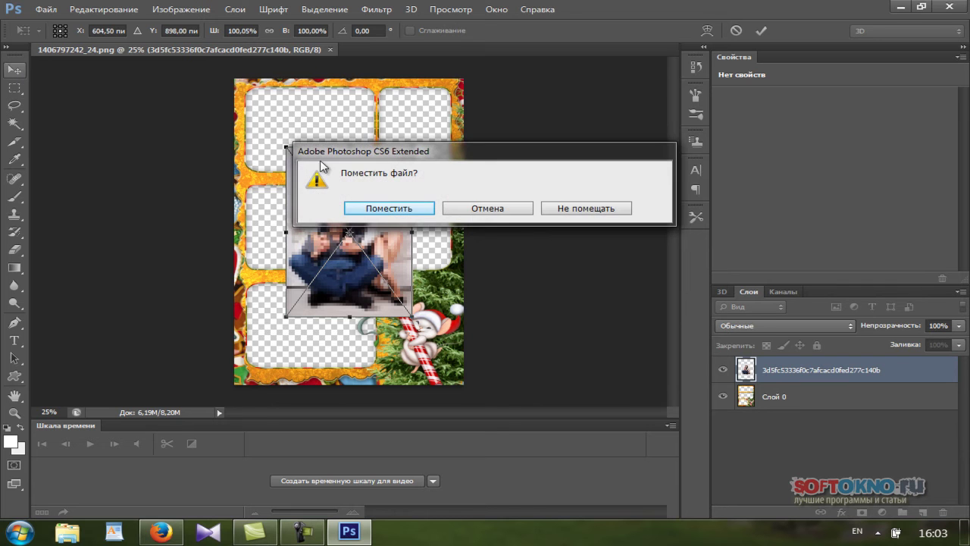
click(386, 207)
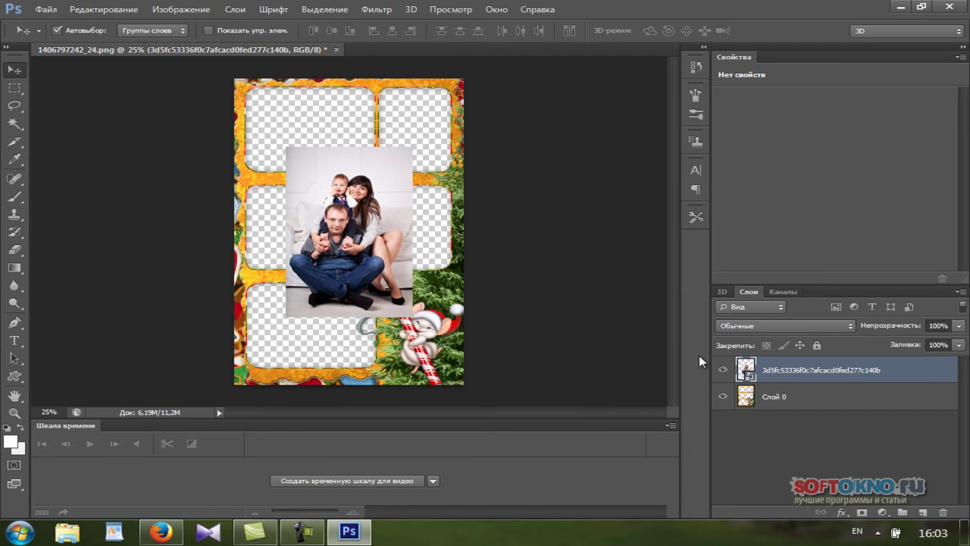
drag(813, 371, 808, 410)
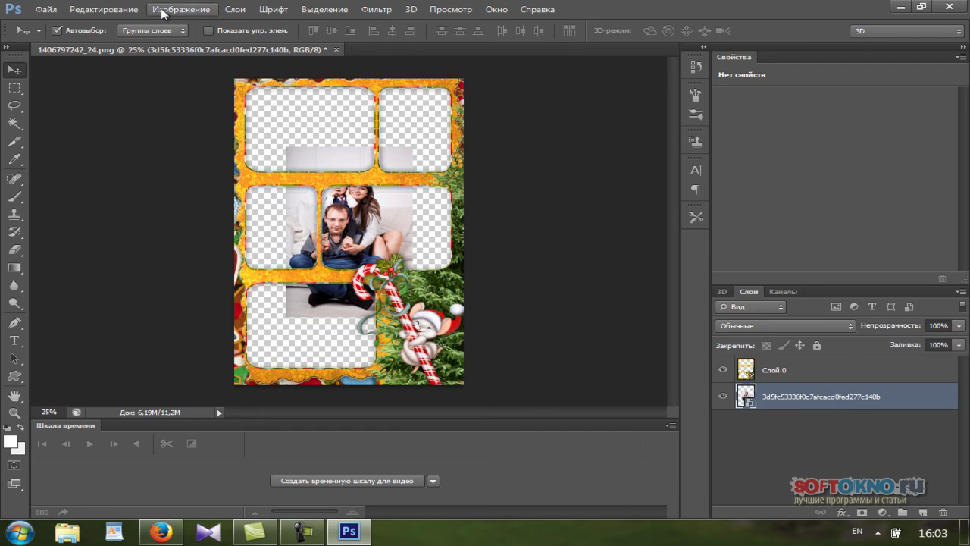
Free Transform the portrait, moving and trimming it to fit the top-right window.
click(121, 9)
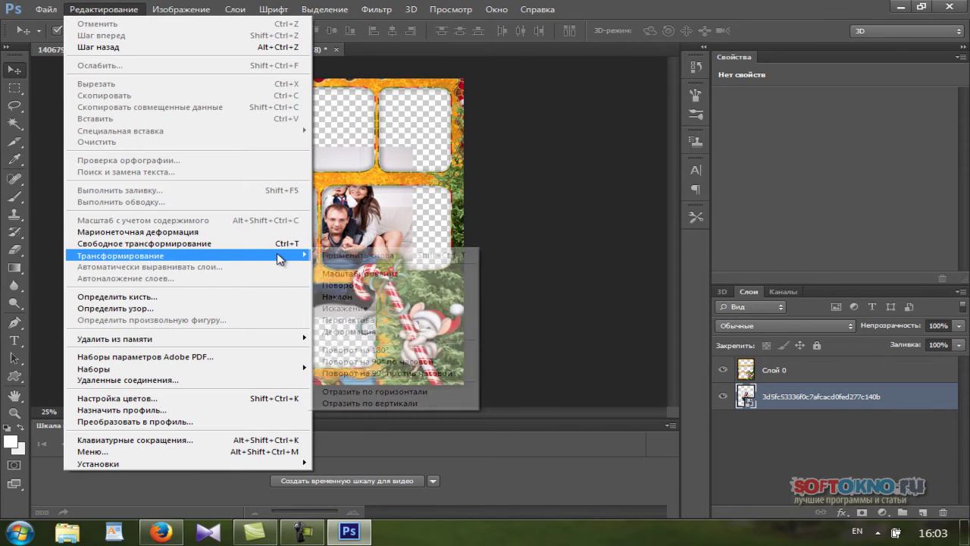
mouse_move(189, 255)
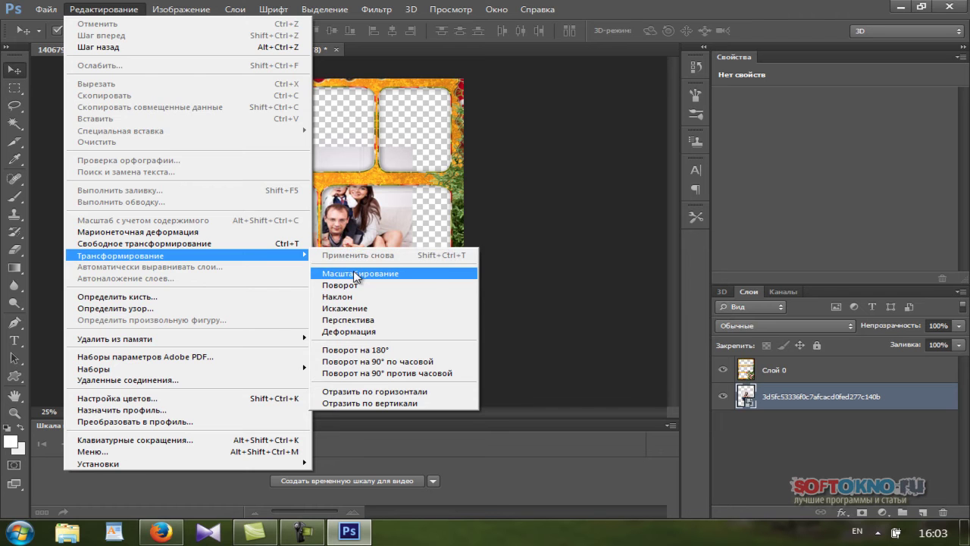
click(357, 274)
mouse_move(343, 191)
mouse_down()
mouse_move(429, 113)
mouse_move(422, 109)
mouse_up()
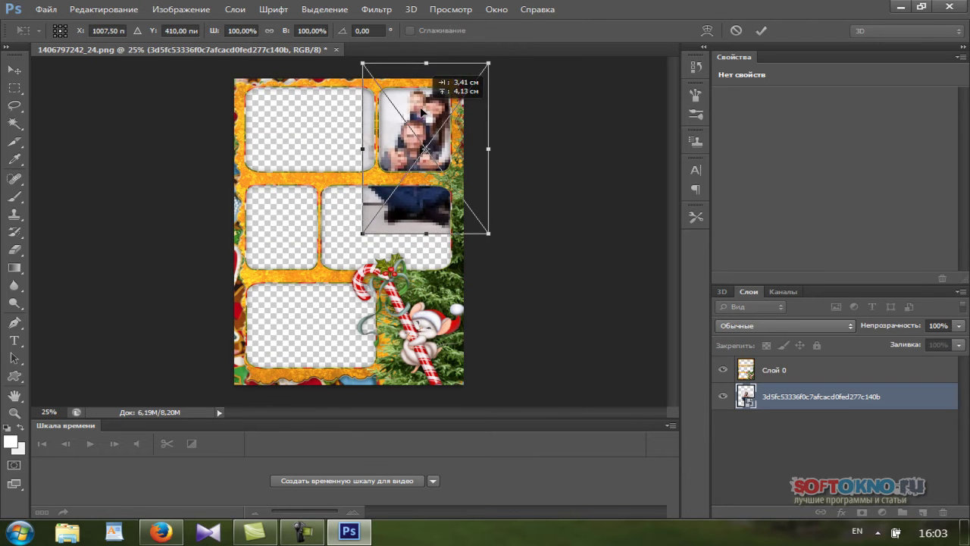
drag(429, 61, 428, 88)
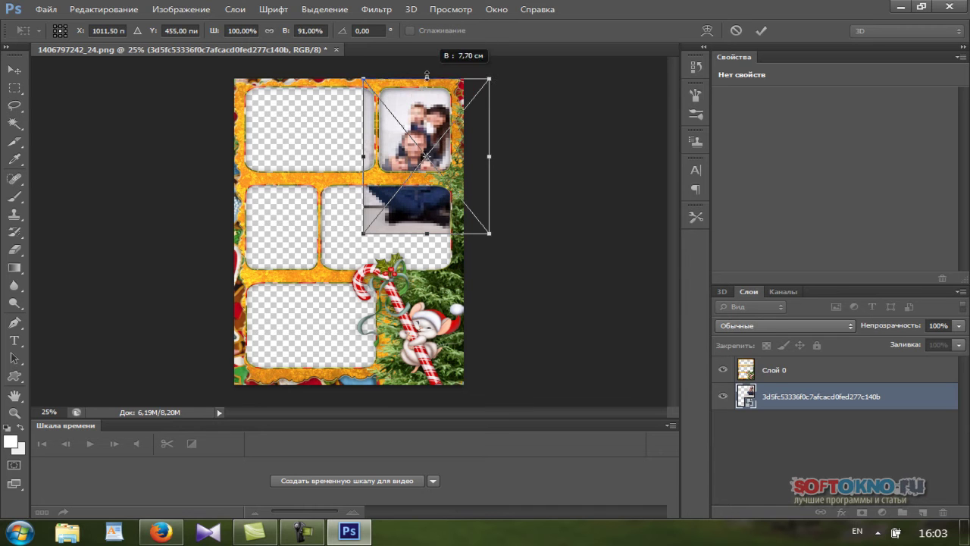
drag(366, 158, 376, 158)
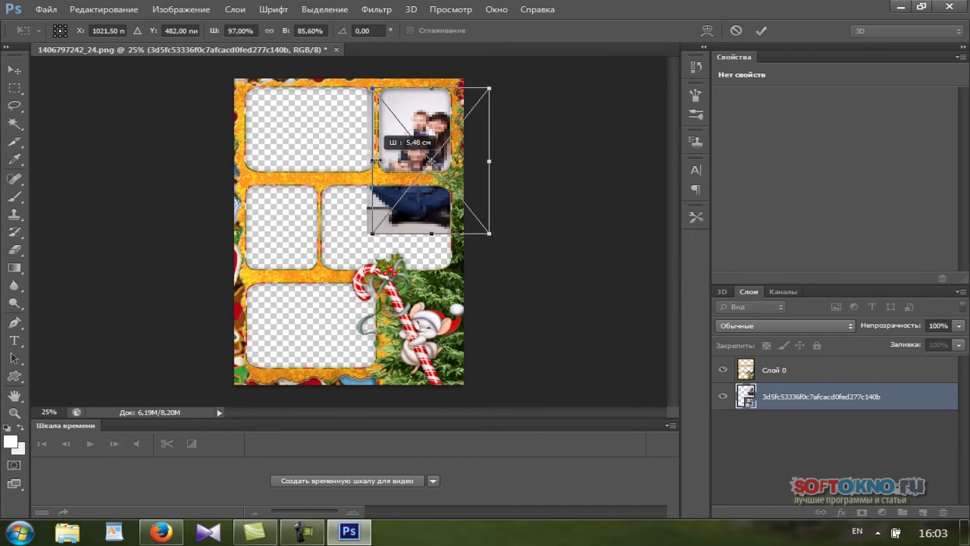
drag(490, 161, 452, 158)
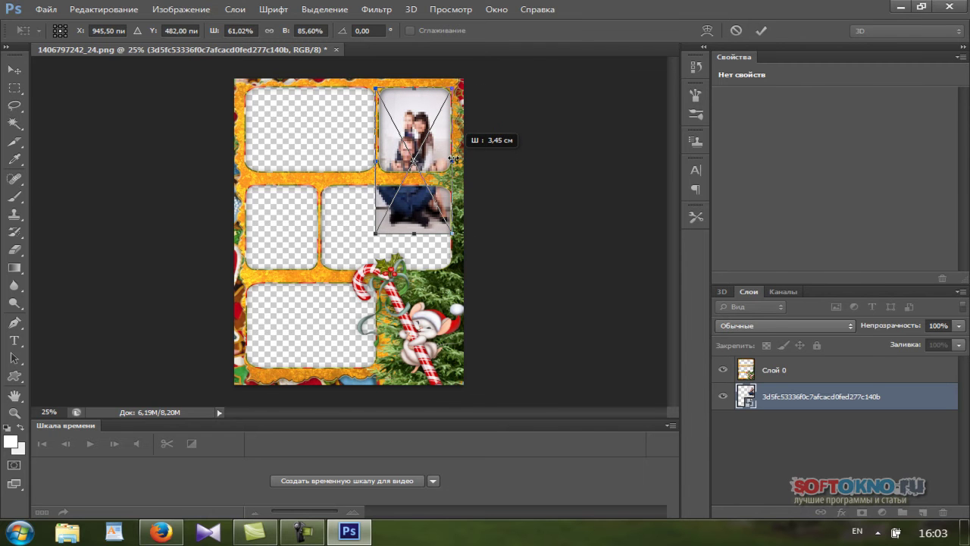
drag(415, 235, 424, 175)
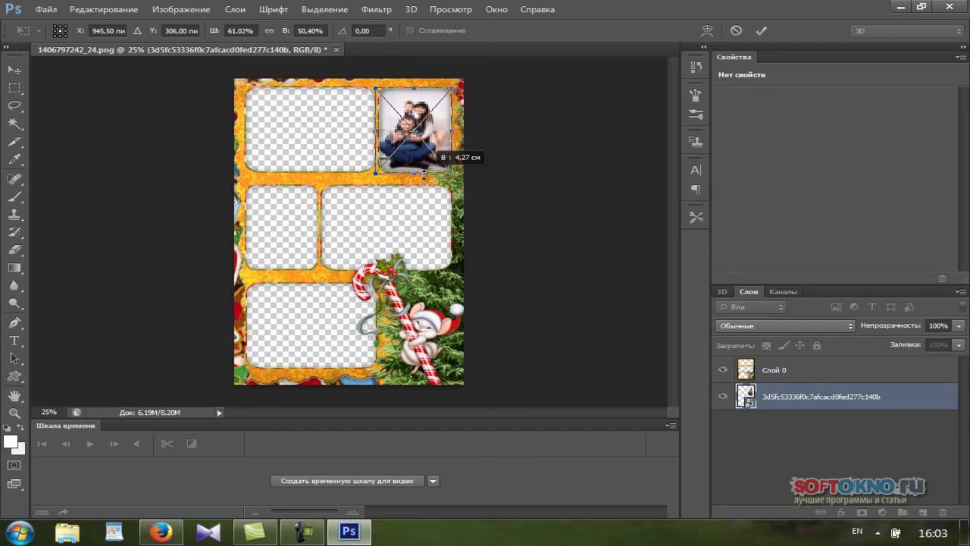
Commit the portrait's placement and show the desktop.
key(v)
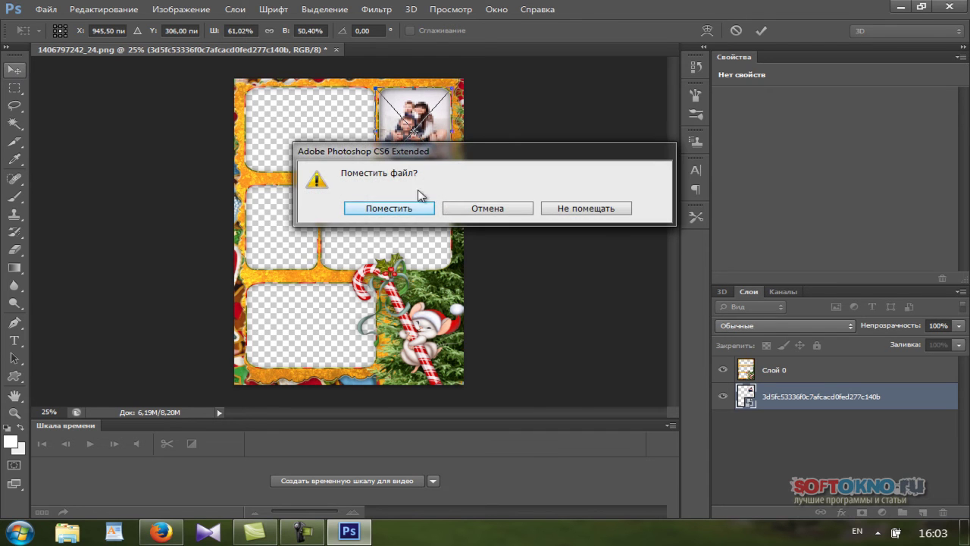
click(400, 210)
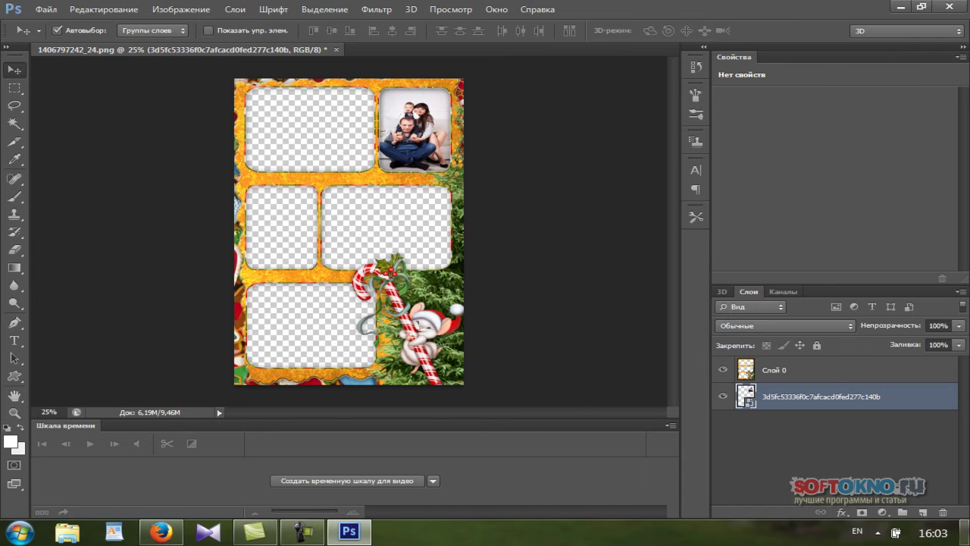
click(966, 534)
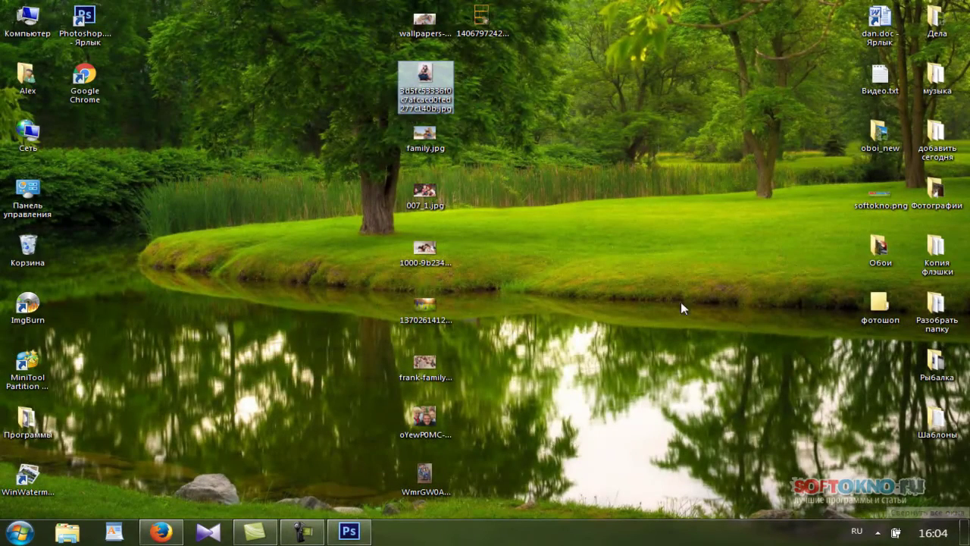
Bring family.jpg into the collage and size it over the bottom-left window.
mouse_move(425, 135)
mouse_down()
mouse_move(342, 541)
mouse_move(338, 210)
mouse_up()
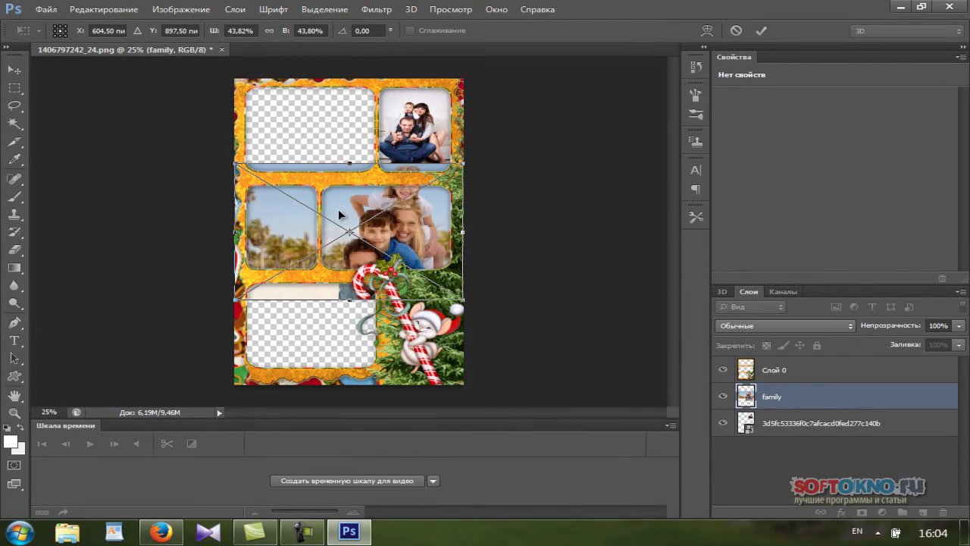
mouse_move(421, 226)
mouse_down()
mouse_move(389, 252)
mouse_move(358, 336)
mouse_up()
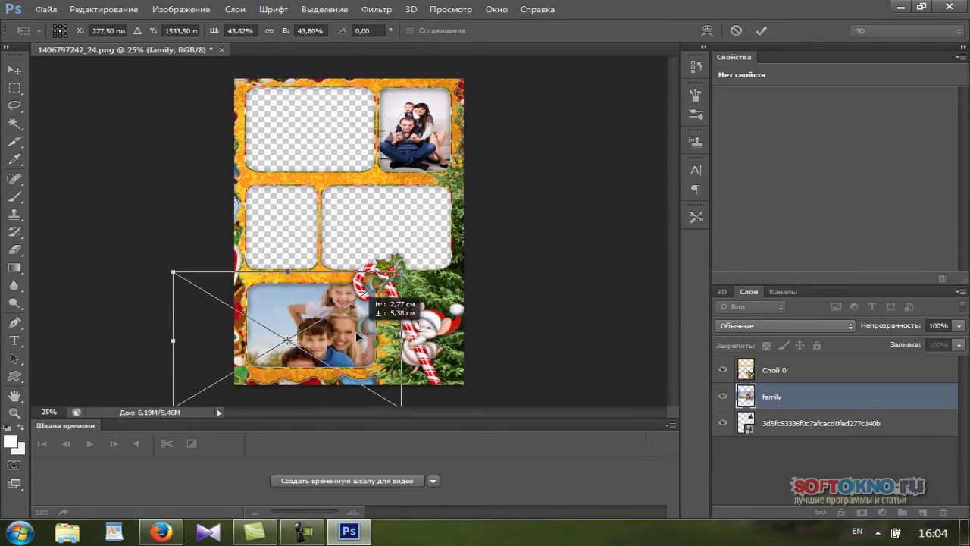
mouse_move(358, 336)
mouse_down()
mouse_move(292, 247)
mouse_move(291, 283)
mouse_up()
drag(177, 327, 244, 327)
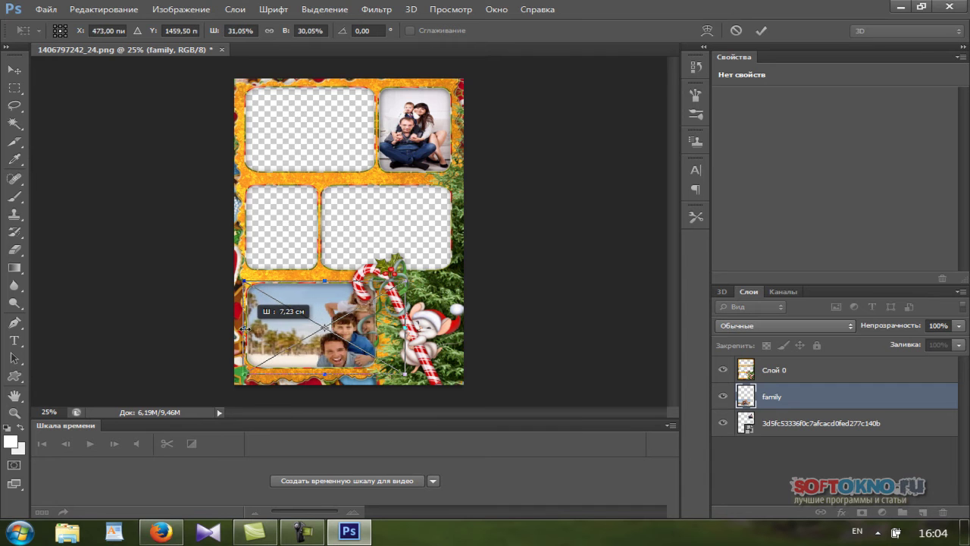
mouse_move(406, 327)
mouse_down()
mouse_move(351, 326)
mouse_move(377, 326)
mouse_up()
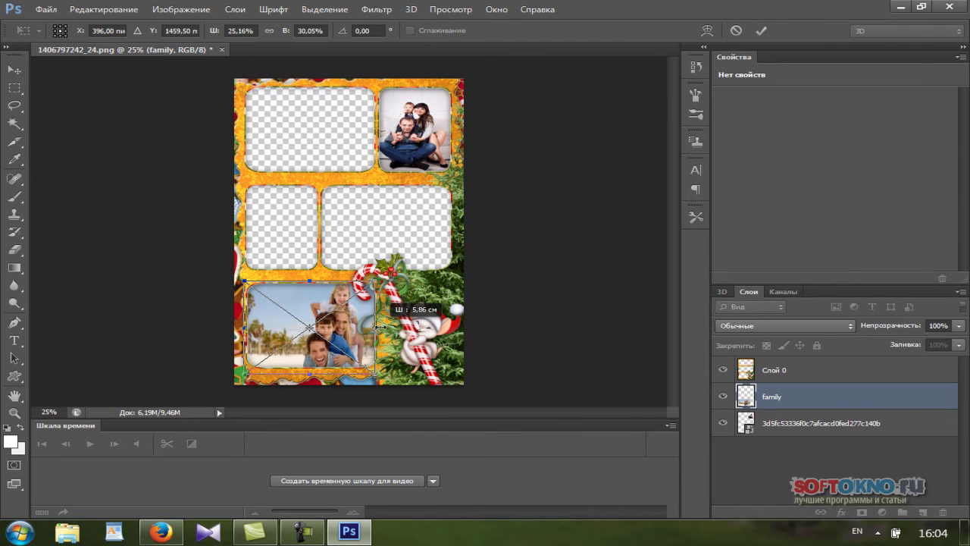
drag(310, 374, 316, 368)
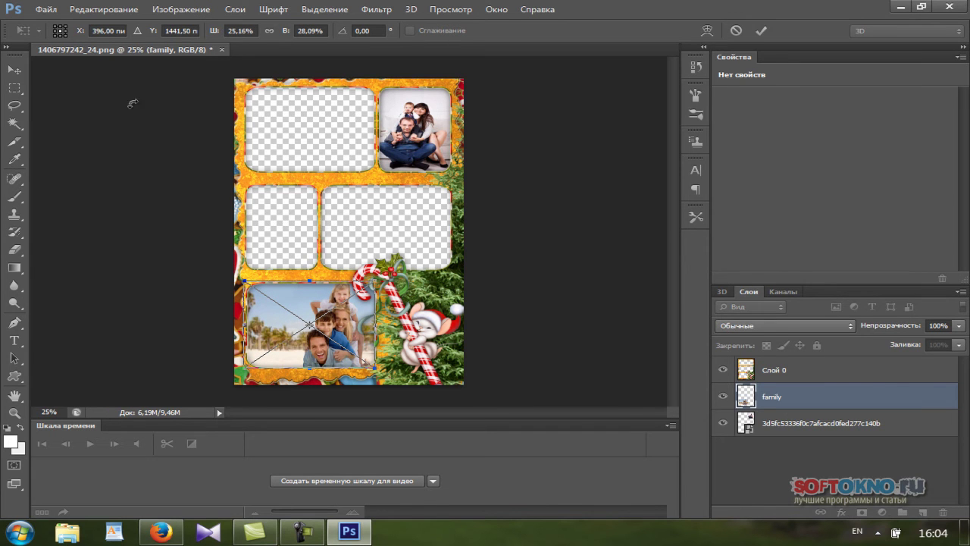
Apply the beach photo's placement and hide Photoshop with Win+D.
click(17, 69)
click(391, 211)
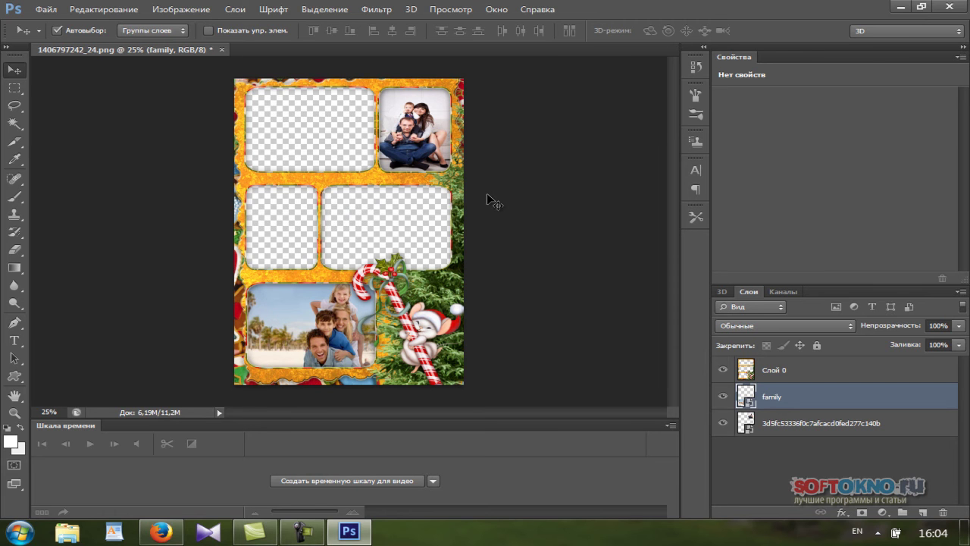
key(super+d)
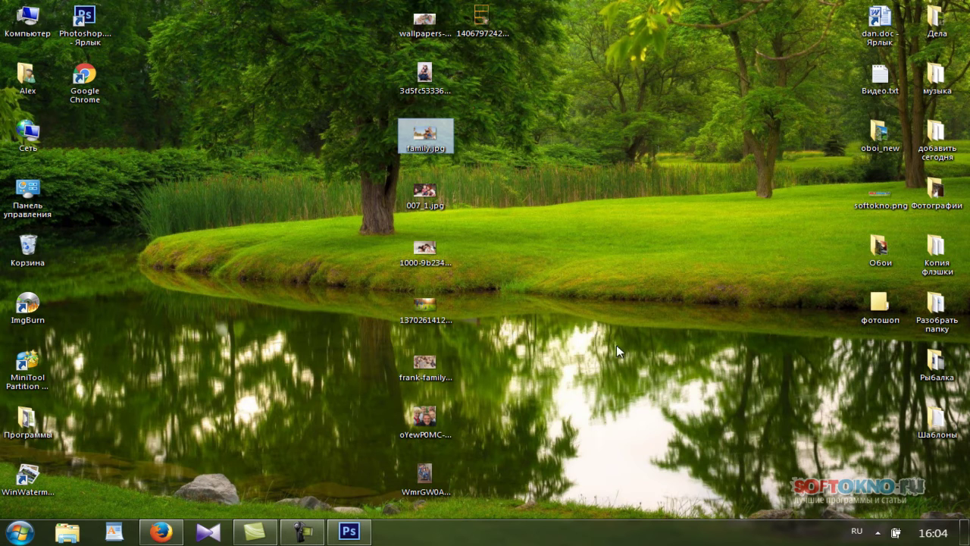
Bring the oYewP0MC-zY group photo in and shrink it toward the left windows.
mouse_move(425, 417)
mouse_down()
mouse_move(350, 358)
mouse_move(308, 256)
mouse_up()
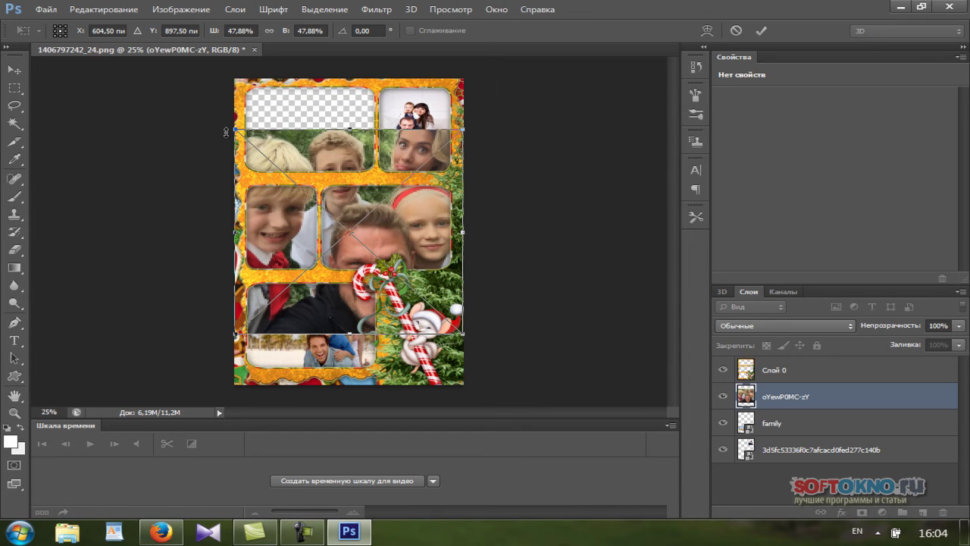
drag(349, 127, 350, 173)
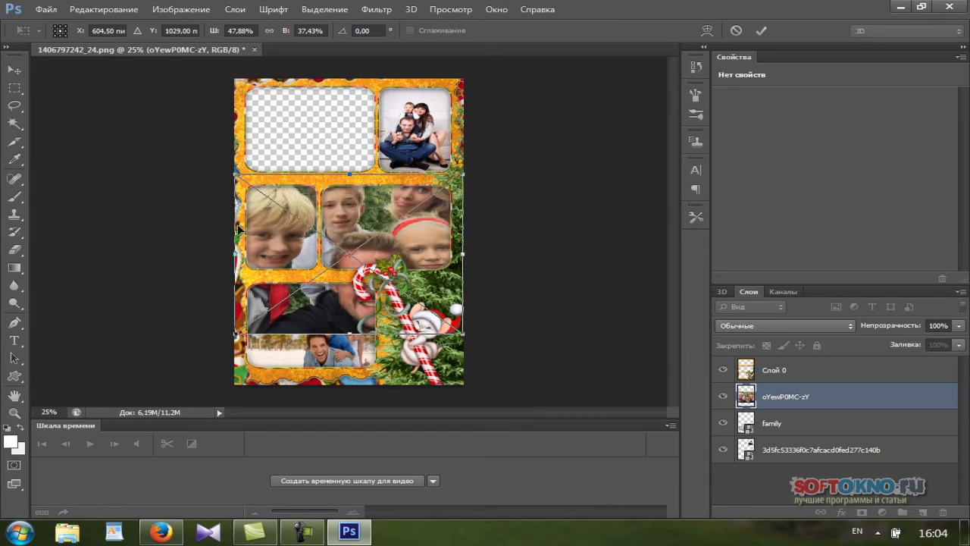
drag(235, 258, 329, 258)
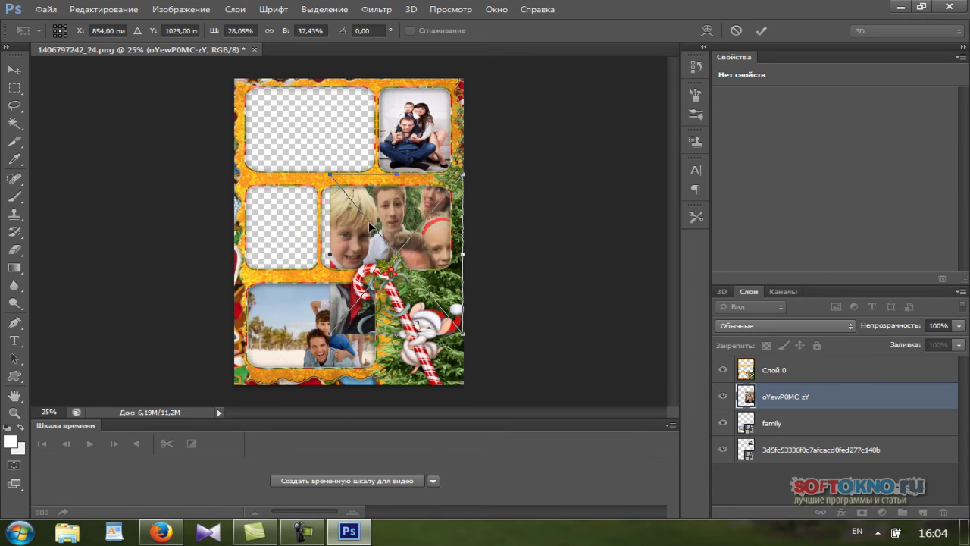
drag(376, 215, 289, 198)
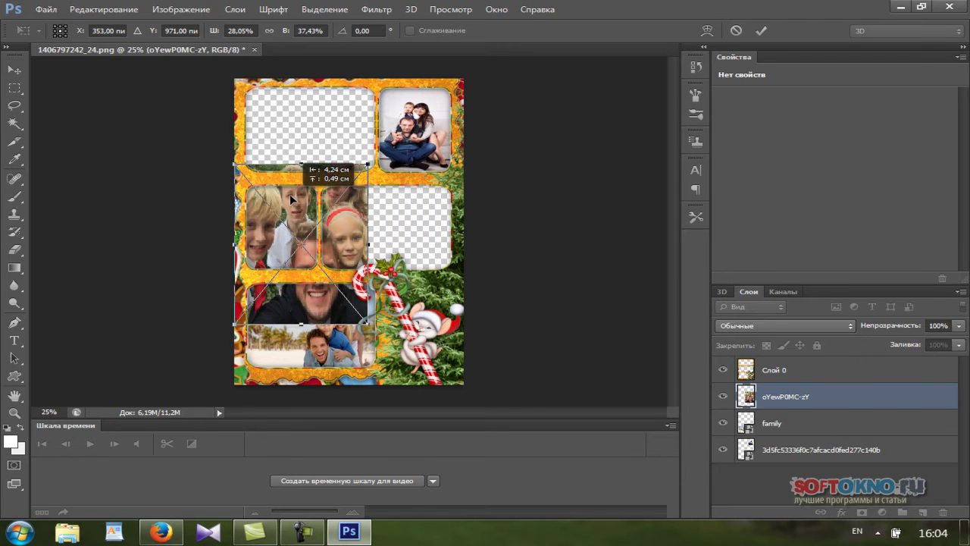
drag(302, 163, 300, 182)
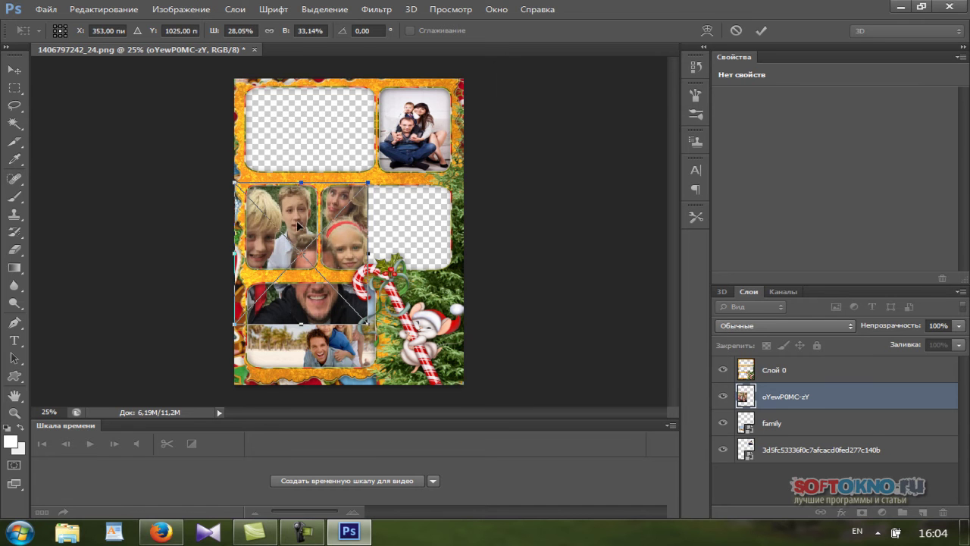
Fit the group photo into the top-left window, apply it, and show the desktop.
drag(300, 221, 308, 125)
drag(311, 228, 318, 173)
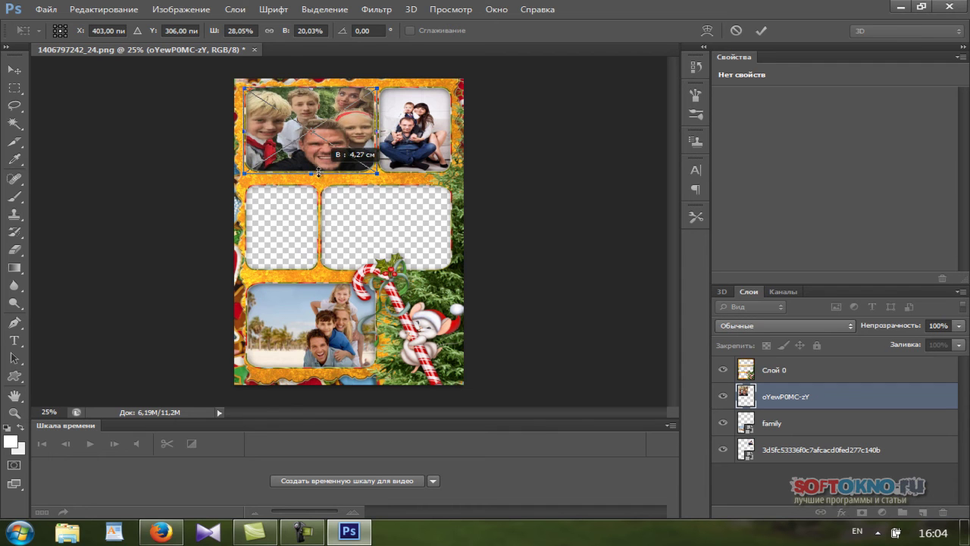
drag(381, 133, 377, 132)
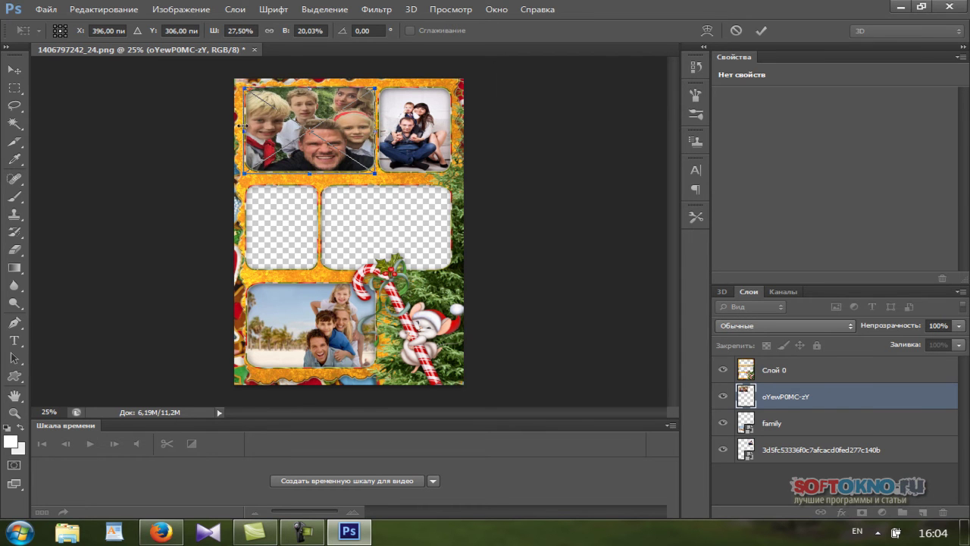
drag(241, 131, 242, 132)
click(15, 70)
click(387, 210)
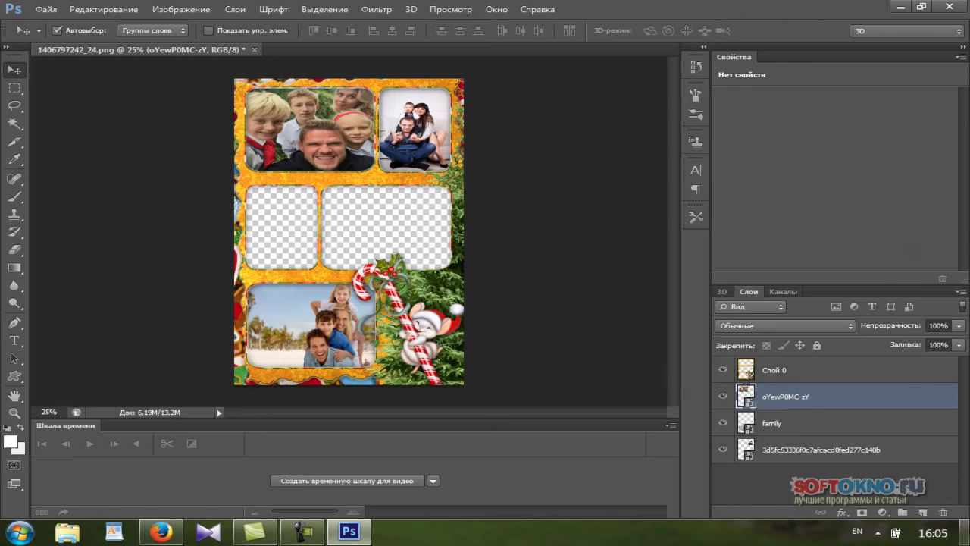
click(966, 532)
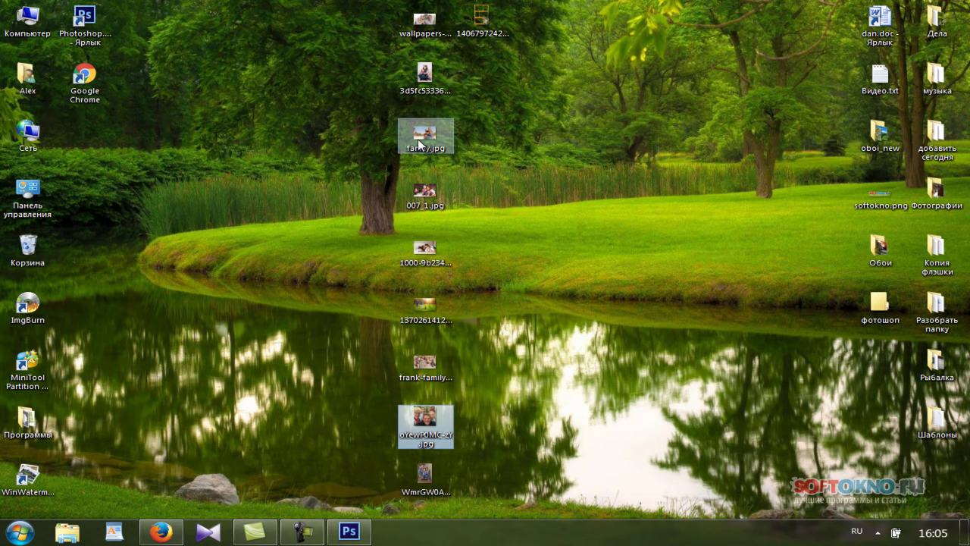
Drag 007_1.jpg from the desktop into the Photoshop collage as a new layer.
click(424, 193)
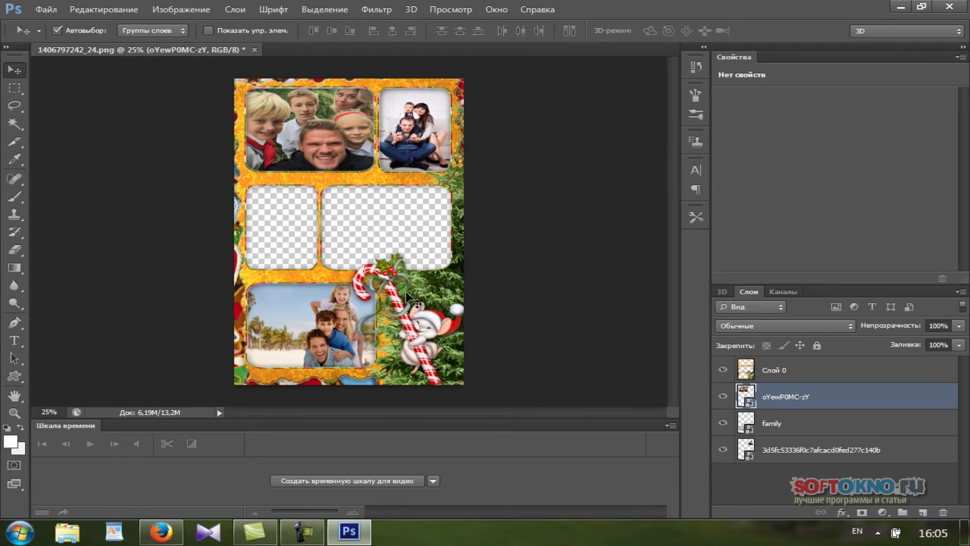
drag(349, 534, 407, 296)
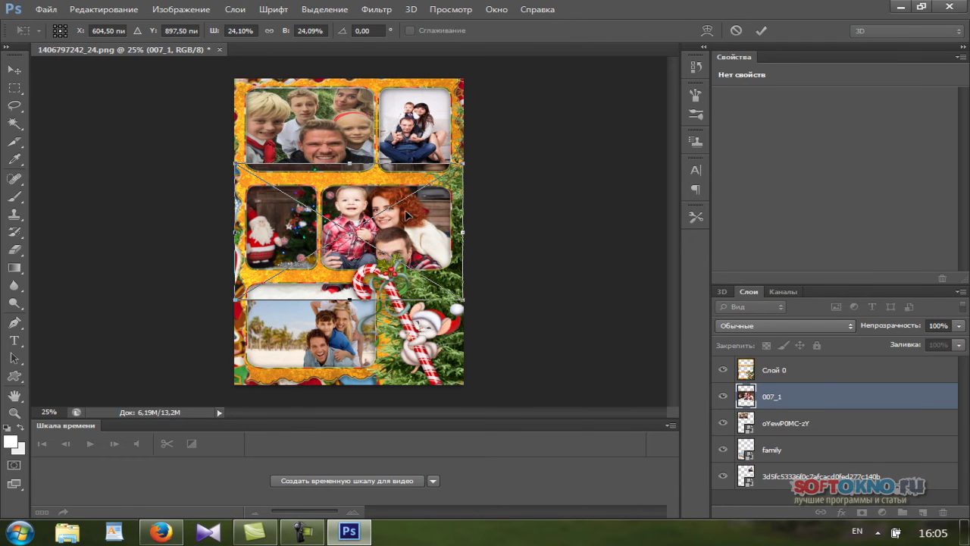
Trim the 007_1 photo's top, bottom and left edges to fit the middle-right window.
drag(349, 166, 349, 184)
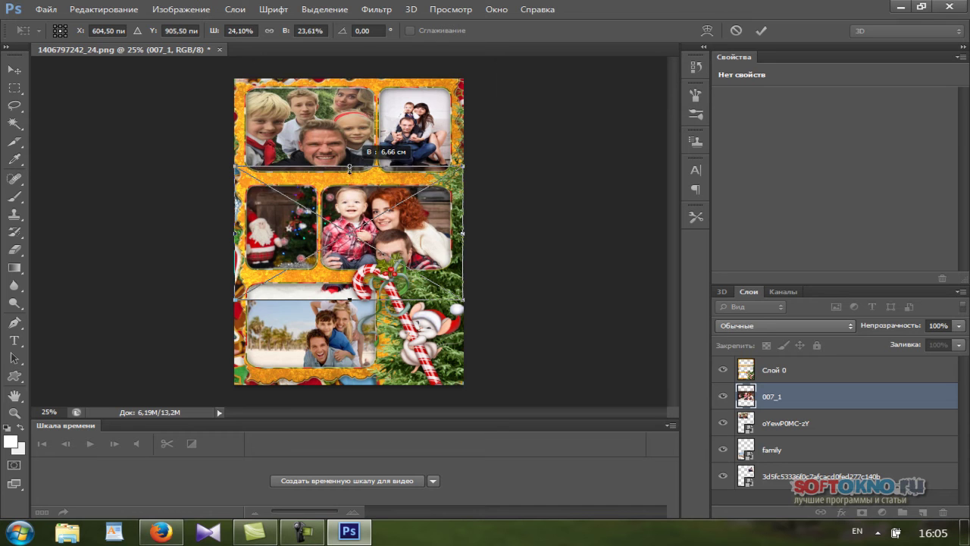
drag(348, 184, 349, 184)
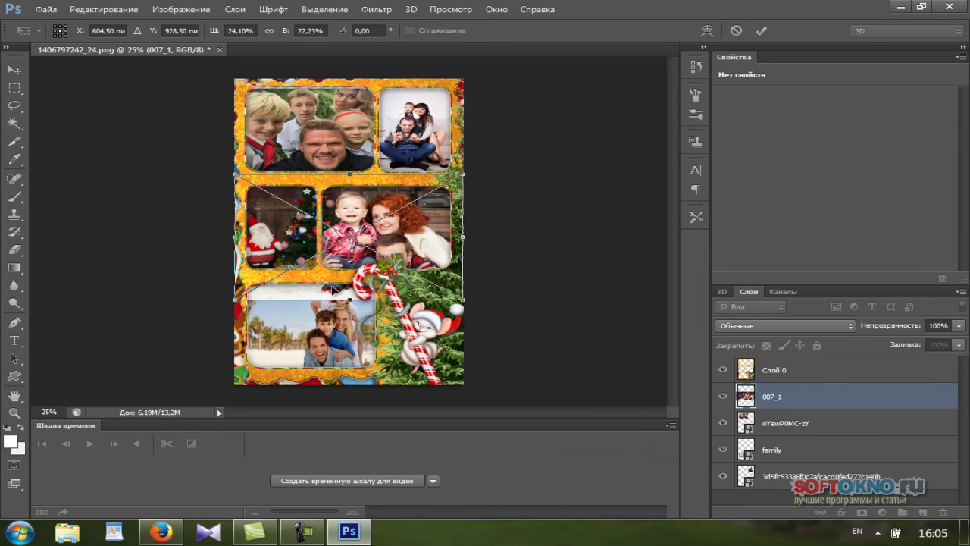
drag(349, 299, 355, 281)
drag(237, 228, 318, 236)
drag(391, 175, 389, 187)
drag(392, 280, 392, 273)
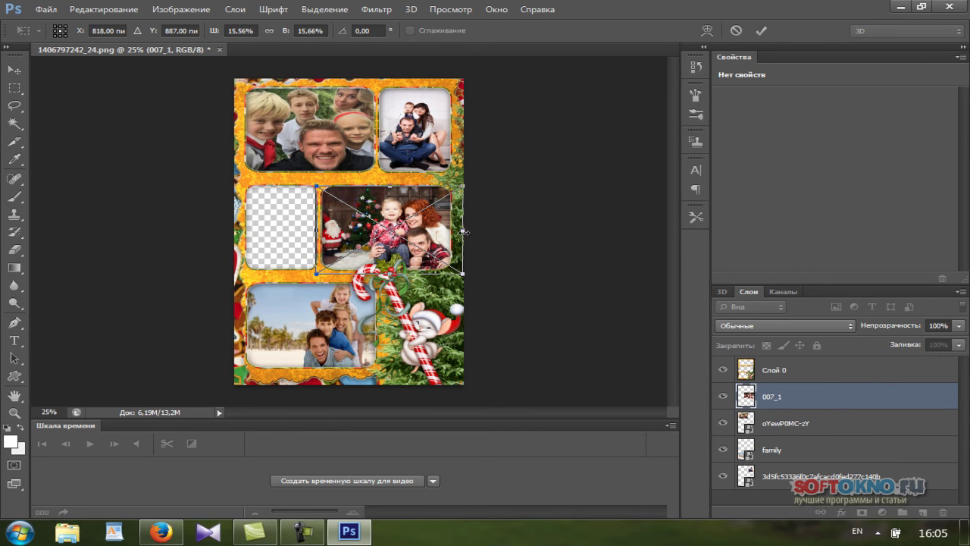
Apply the 007_1 photo's placement and show the desktop.
click(15, 69)
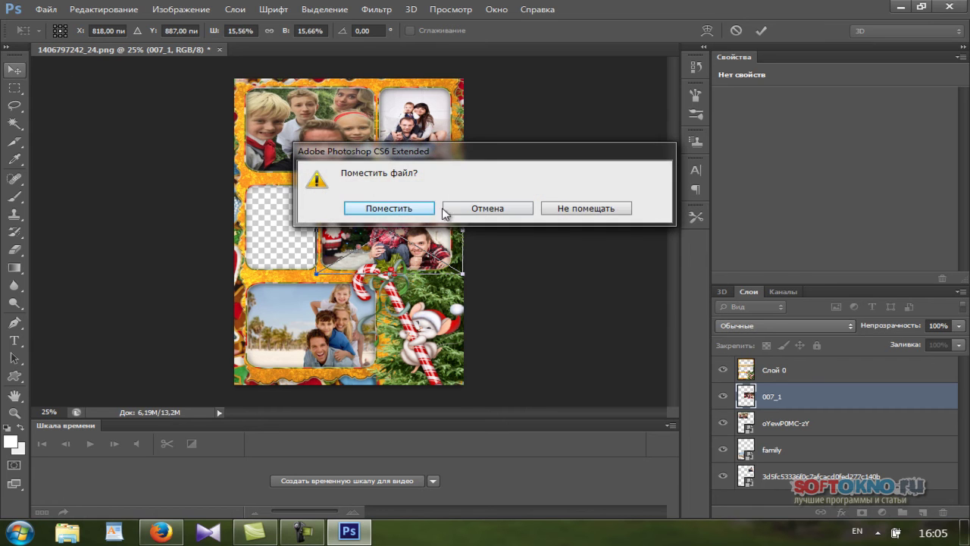
click(402, 210)
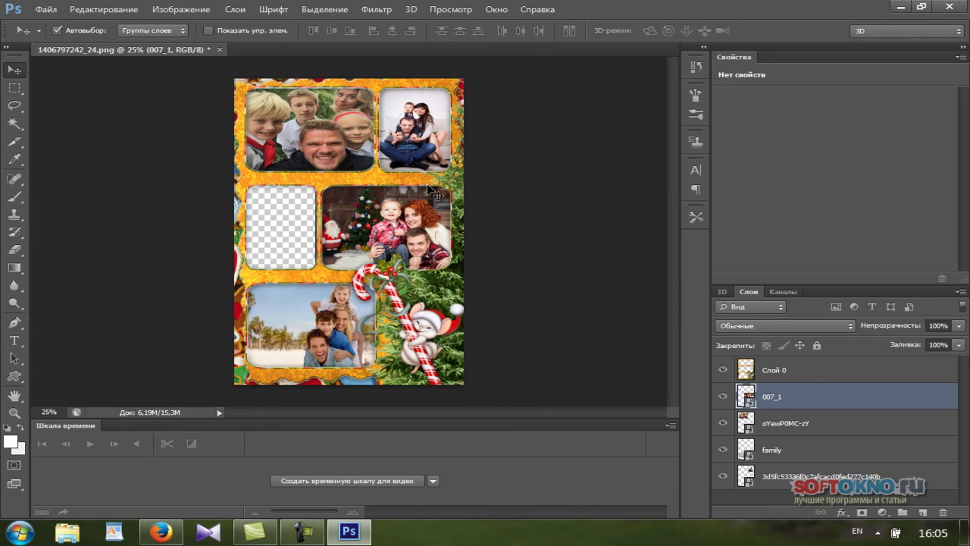
click(966, 532)
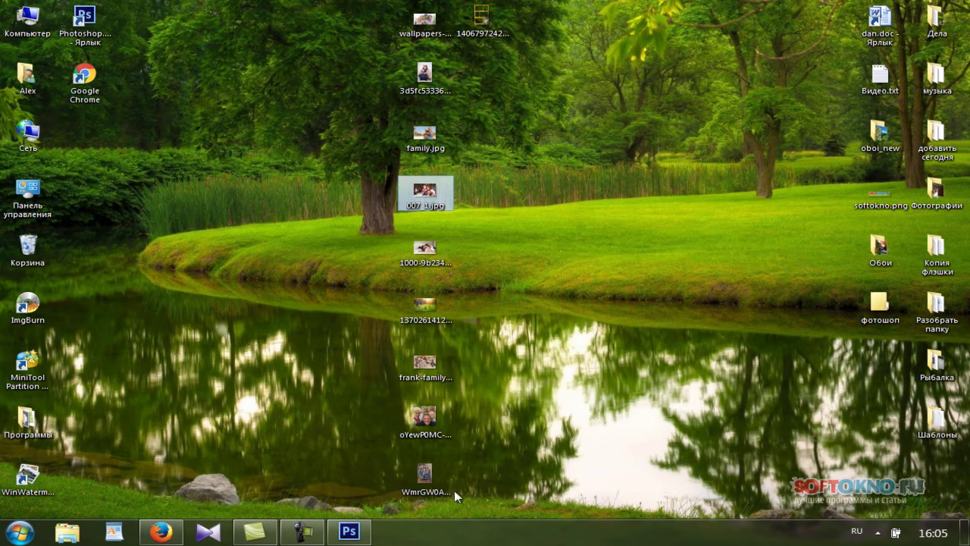
Drag the WmrGW0AoUFc photo from the desktop into the Photoshop collage.
drag(428, 473, 328, 267)
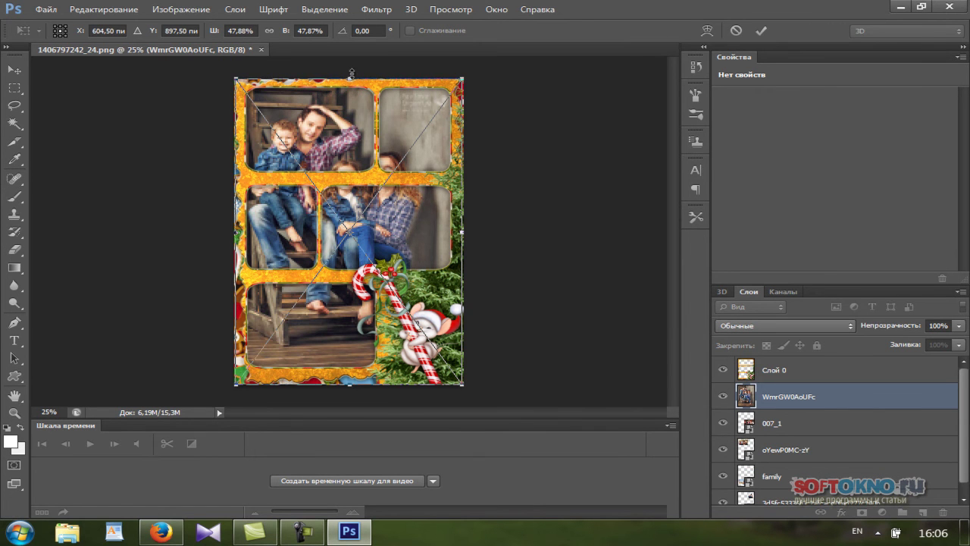
Scale the WmrGW0AoUFc photo into the middle-left window and apply the transformation.
drag(350, 79, 358, 192)
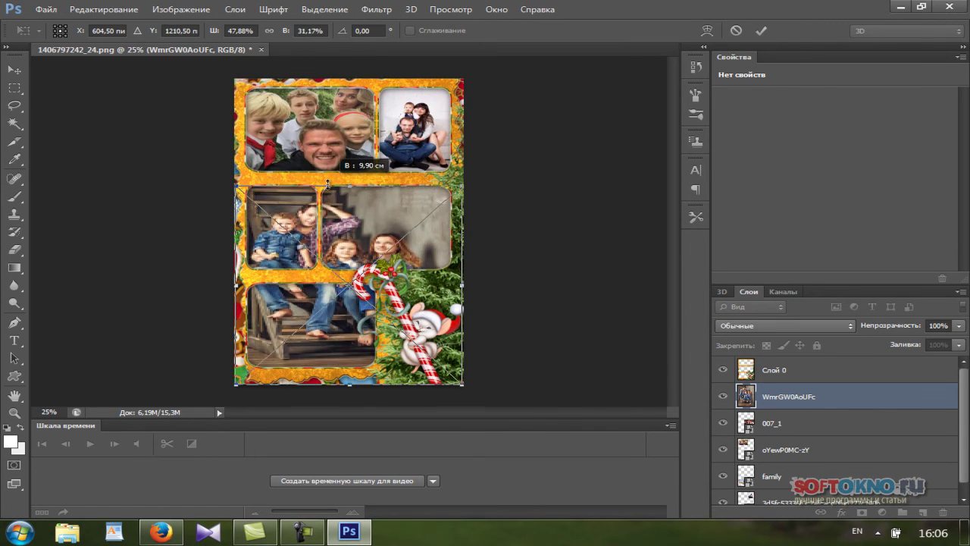
drag(466, 288, 326, 280)
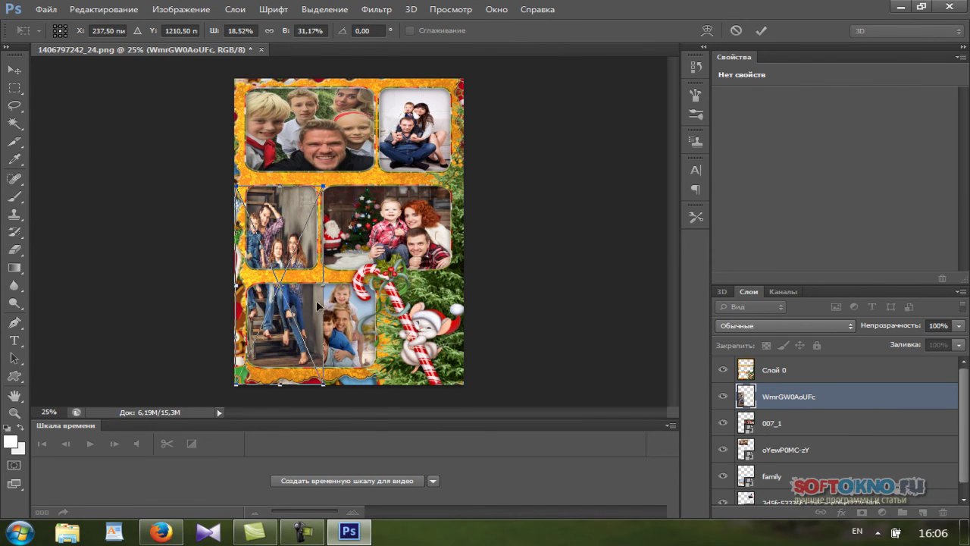
drag(279, 373, 280, 278)
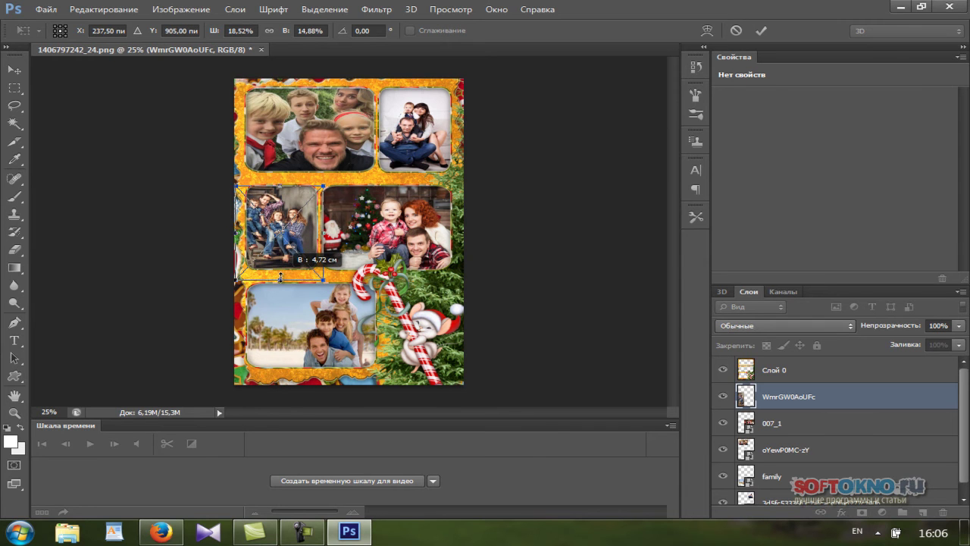
drag(237, 233, 244, 233)
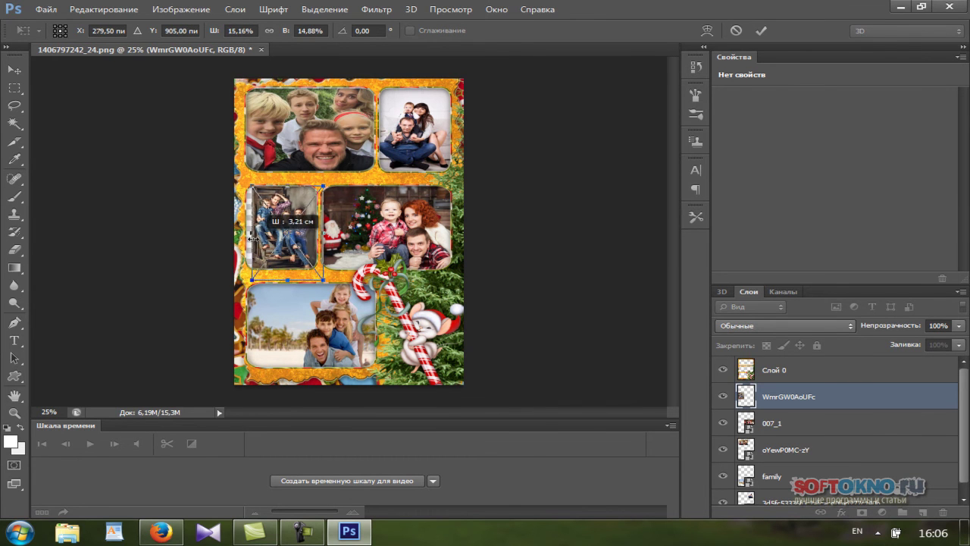
drag(326, 234, 316, 234)
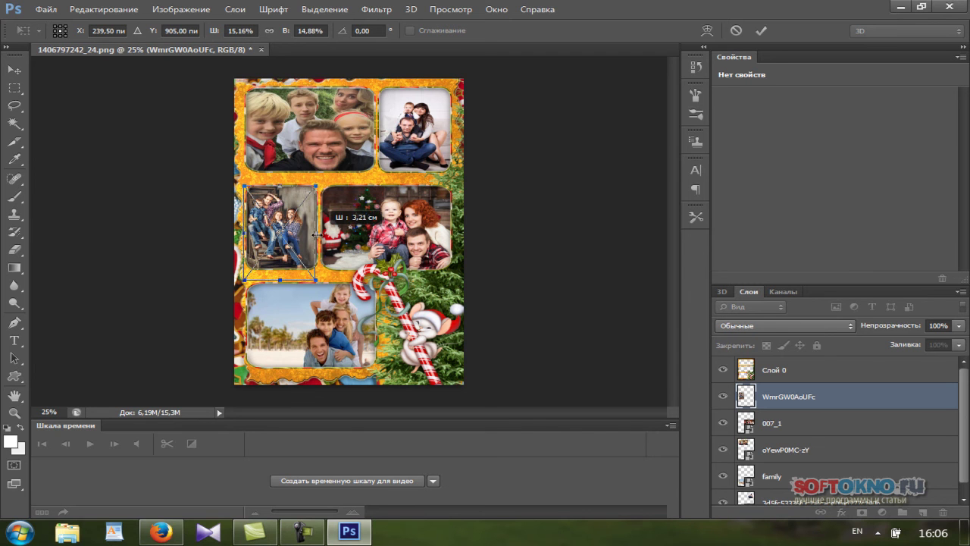
click(15, 72)
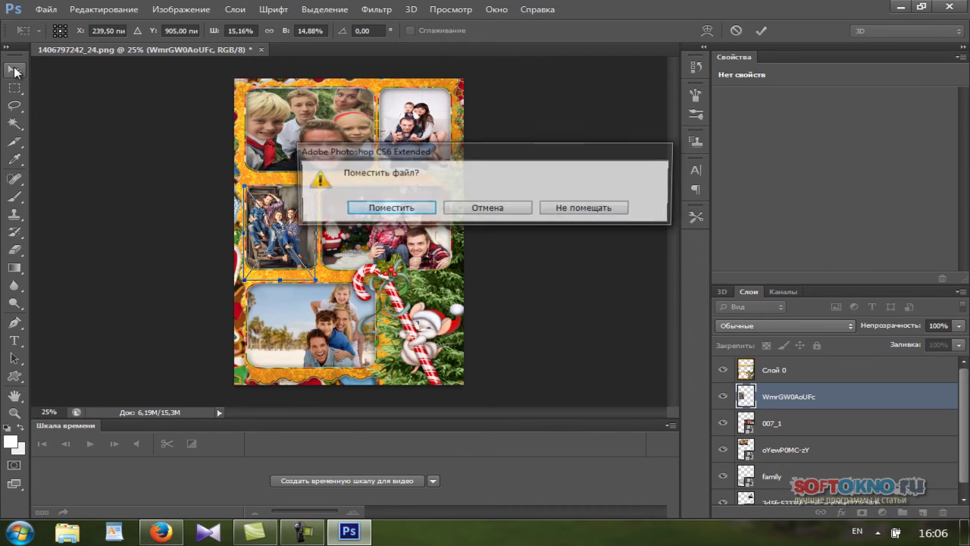
click(373, 213)
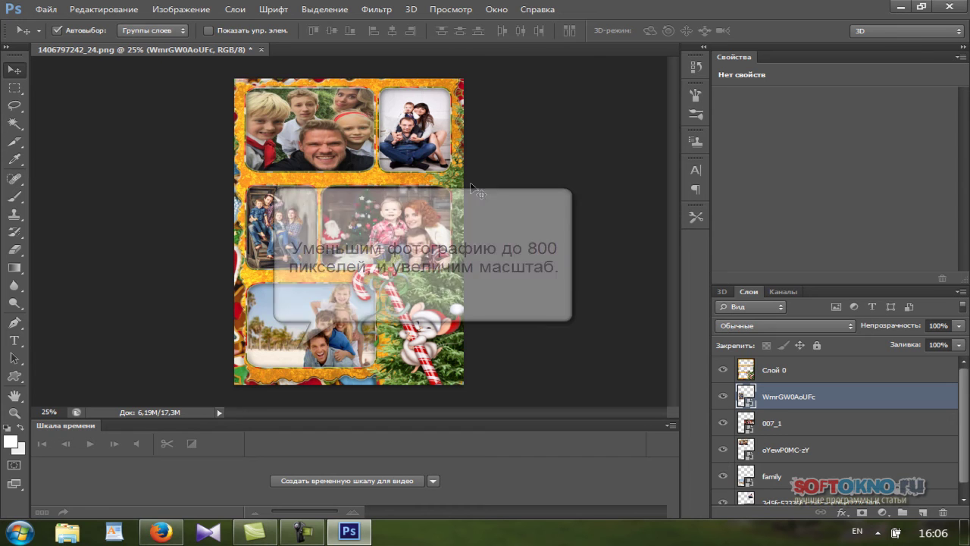
Resize the image to 800 px wide in the Image Size dialog.
click(178, 9)
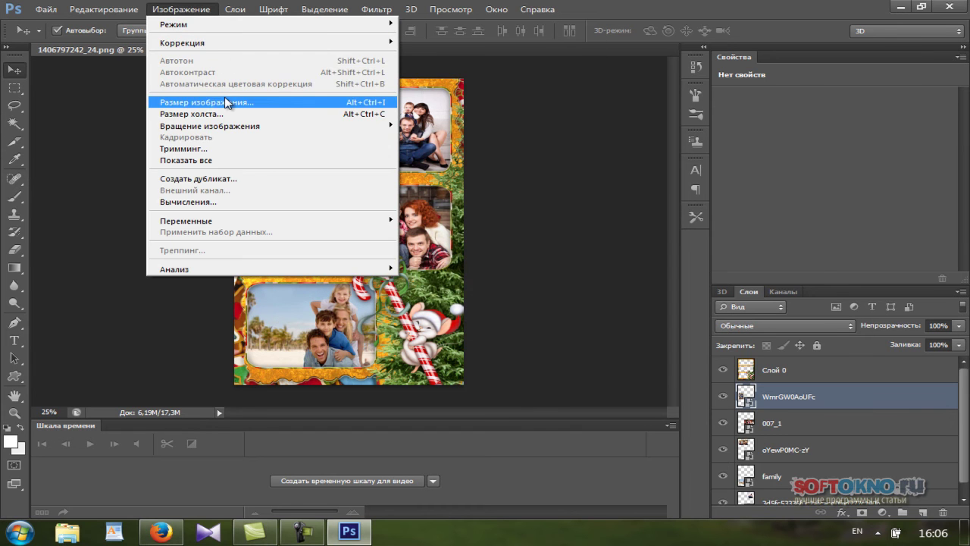
click(224, 100)
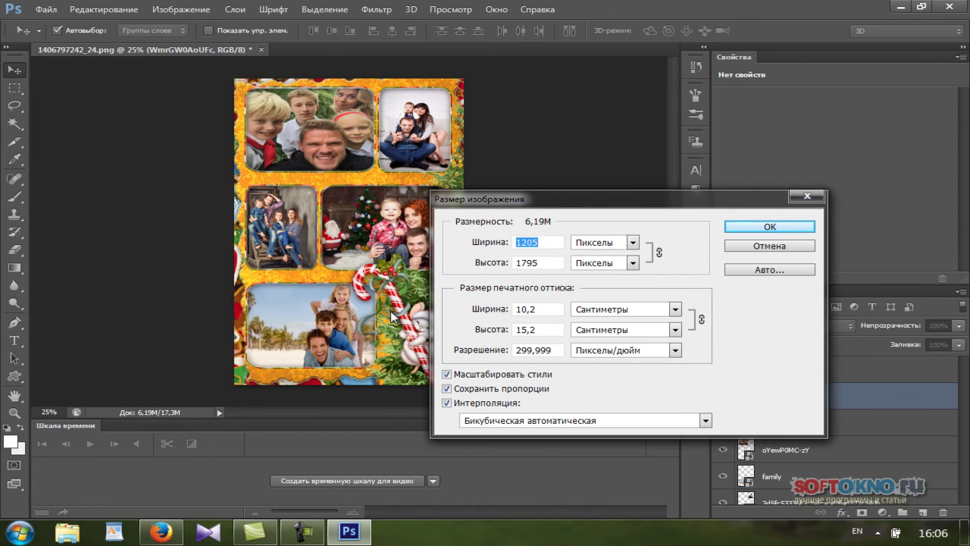
text(800)
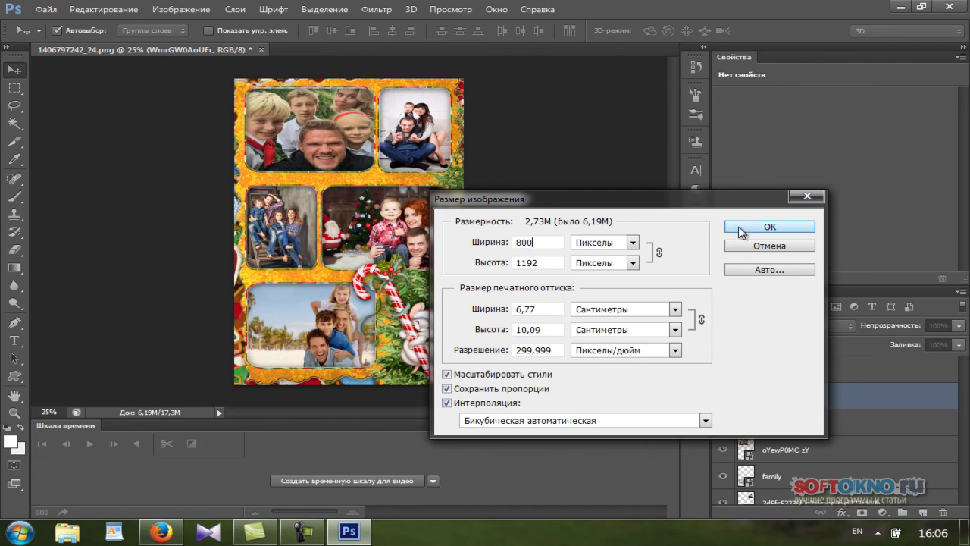
click(761, 226)
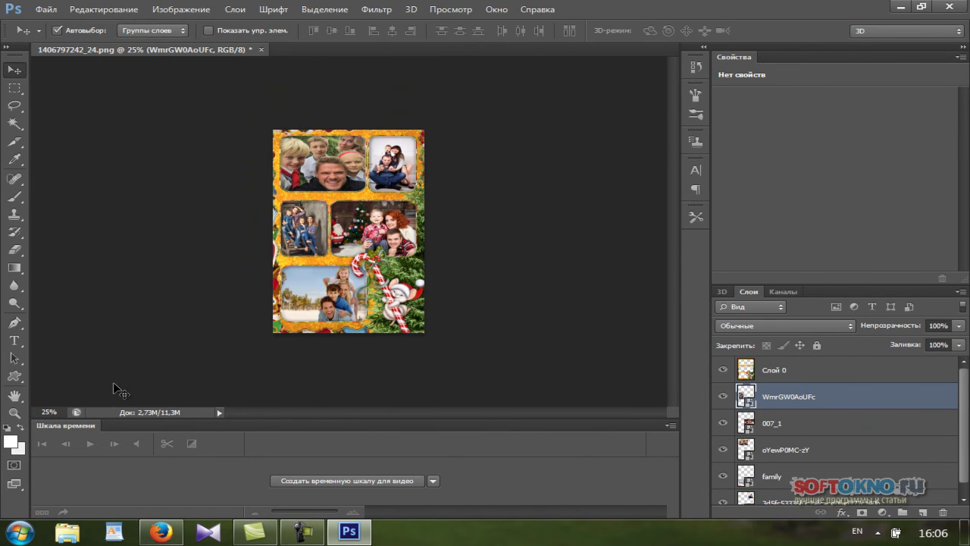
Set the view magnification to 100%.
click(53, 409)
drag(52, 411, 30, 411)
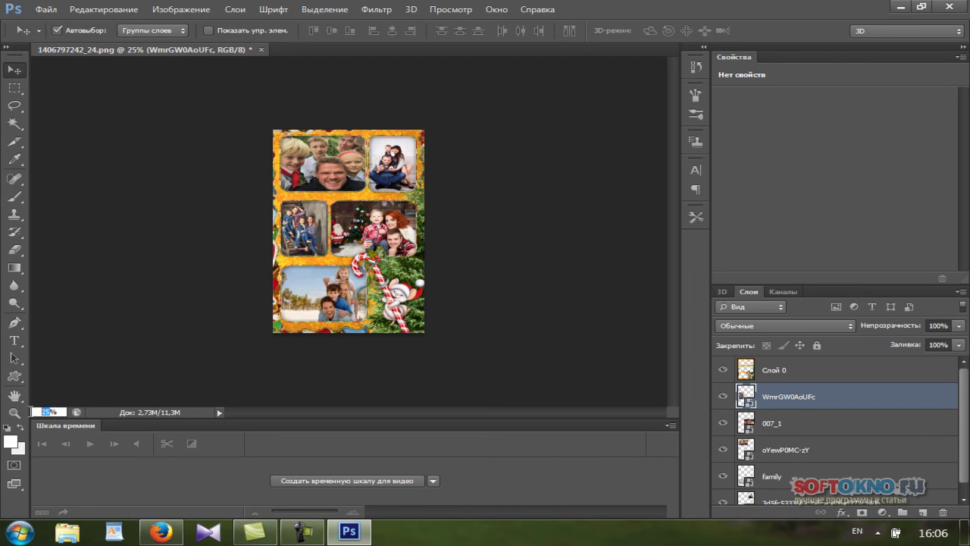
text(100)
key(Return)
Nudge the layer with the Move tool and set the view zoom to 70%.
click(15, 72)
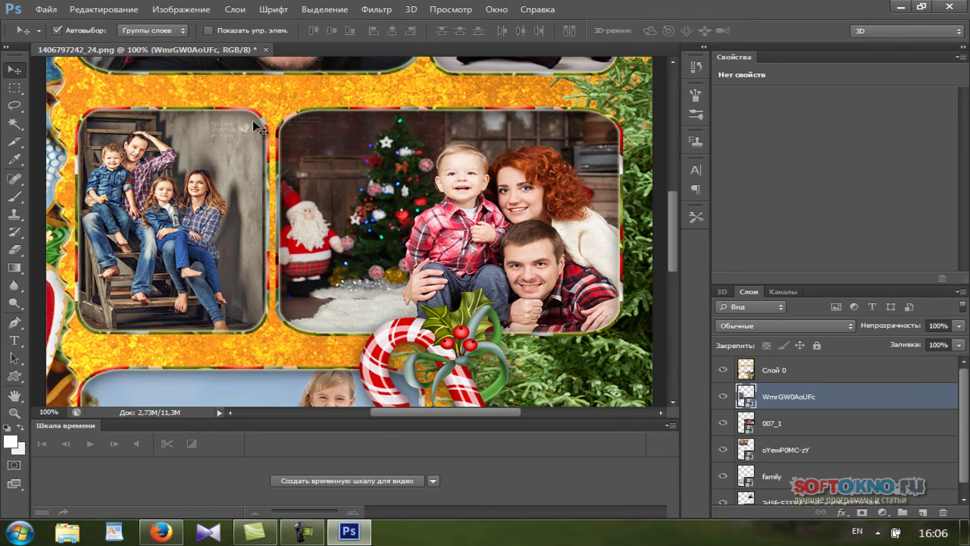
drag(674, 210, 682, 146)
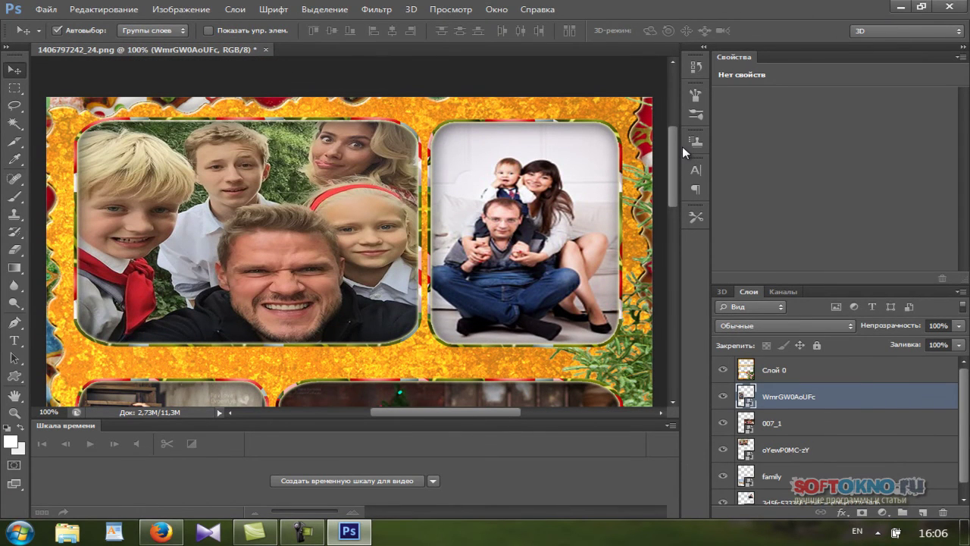
mouse_move(682, 146)
mouse_down()
mouse_move(672, 270)
mouse_move(698, 100)
mouse_move(686, 159)
mouse_up()
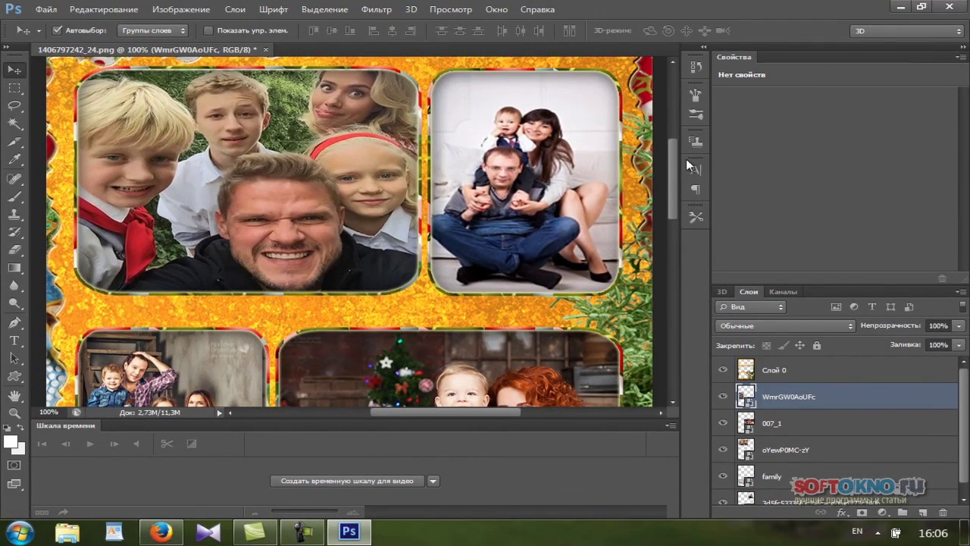
click(46, 412)
text(70)
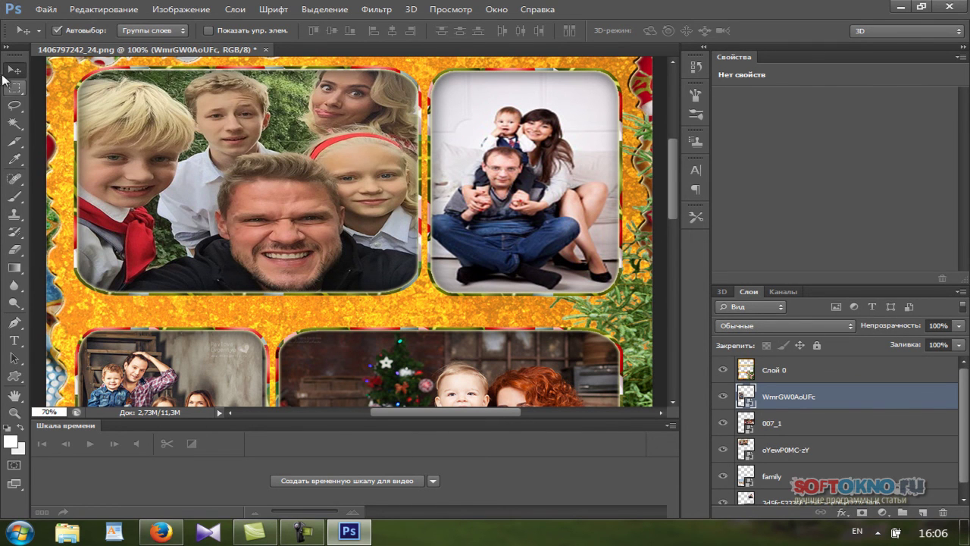
key(Return)
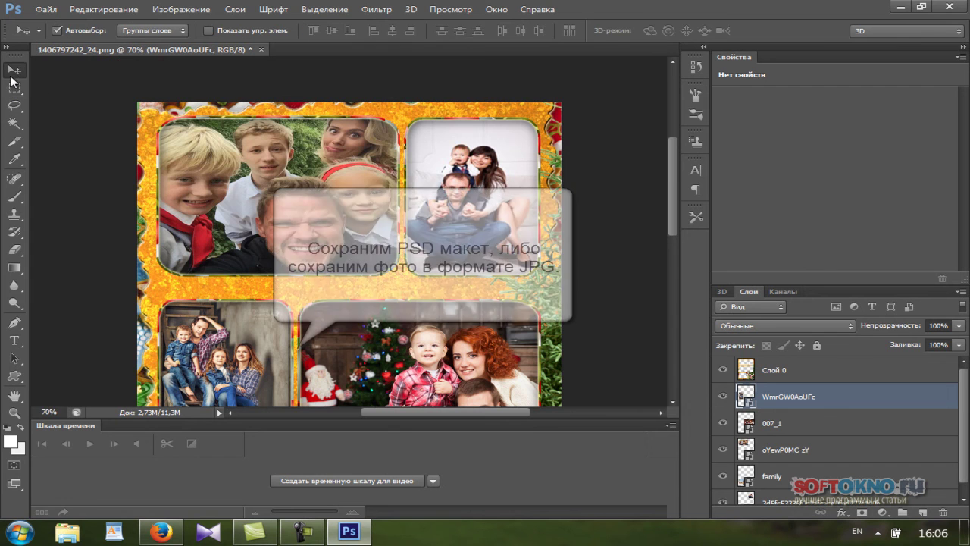
Save the collage as foto.psd with compatibility enabled, then open the Print settings.
drag(668, 178, 663, 196)
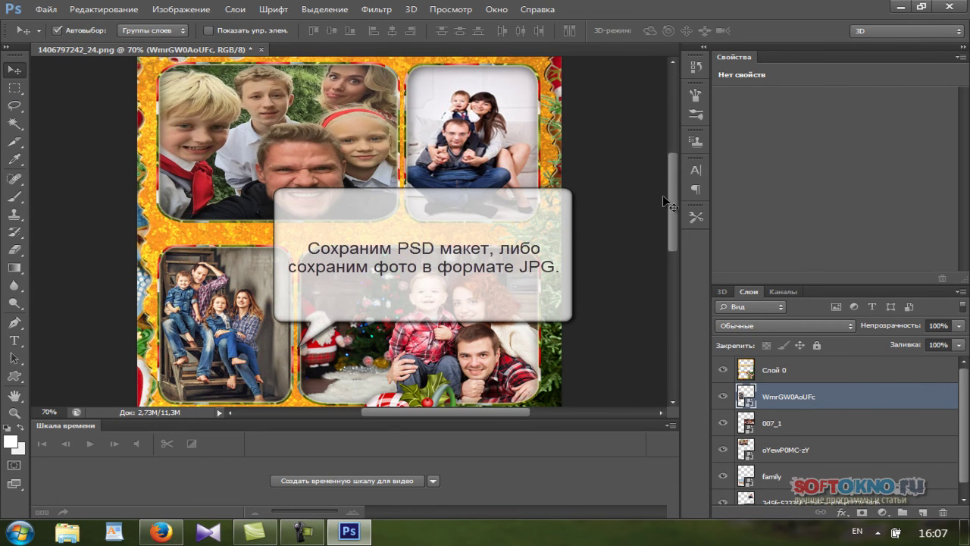
click(47, 10)
click(95, 159)
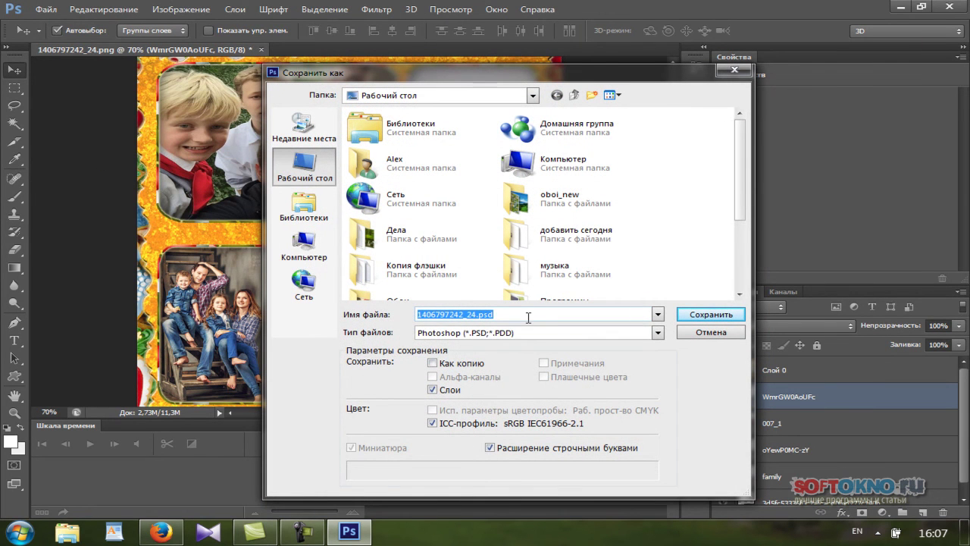
text(foto)
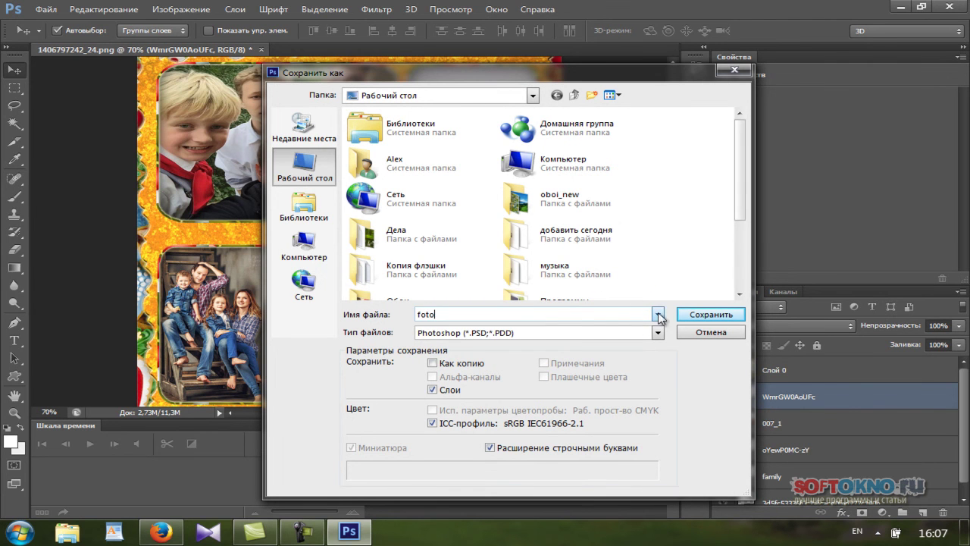
click(687, 314)
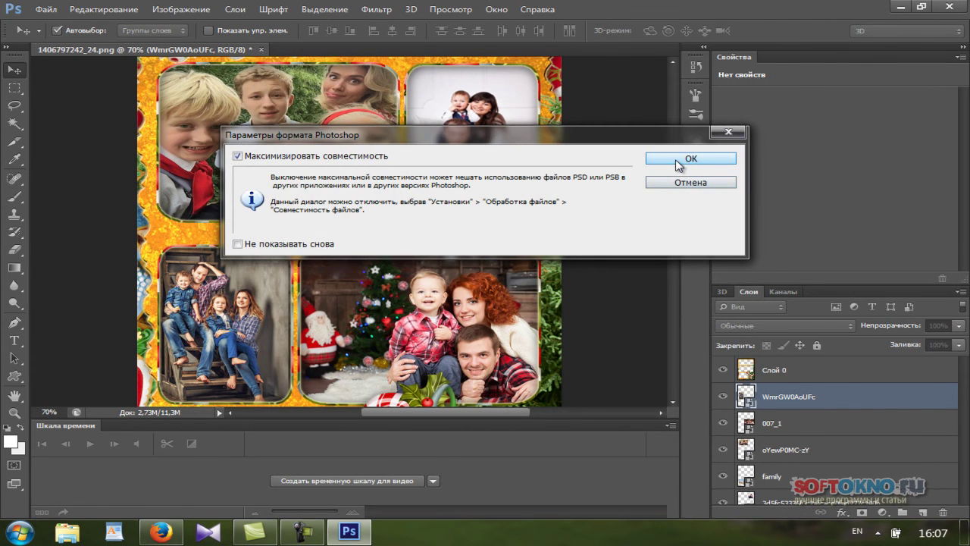
click(677, 160)
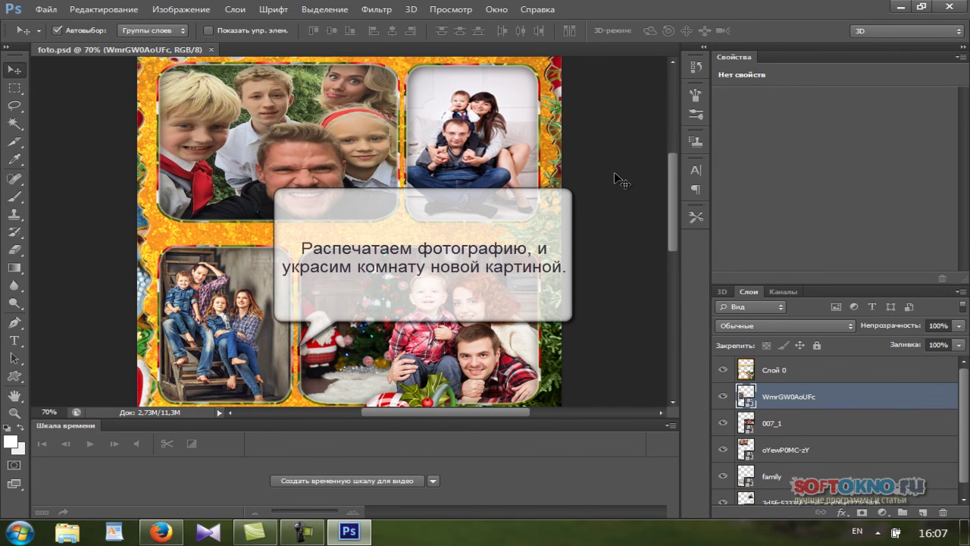
click(45, 9)
mouse_move(104, 9)
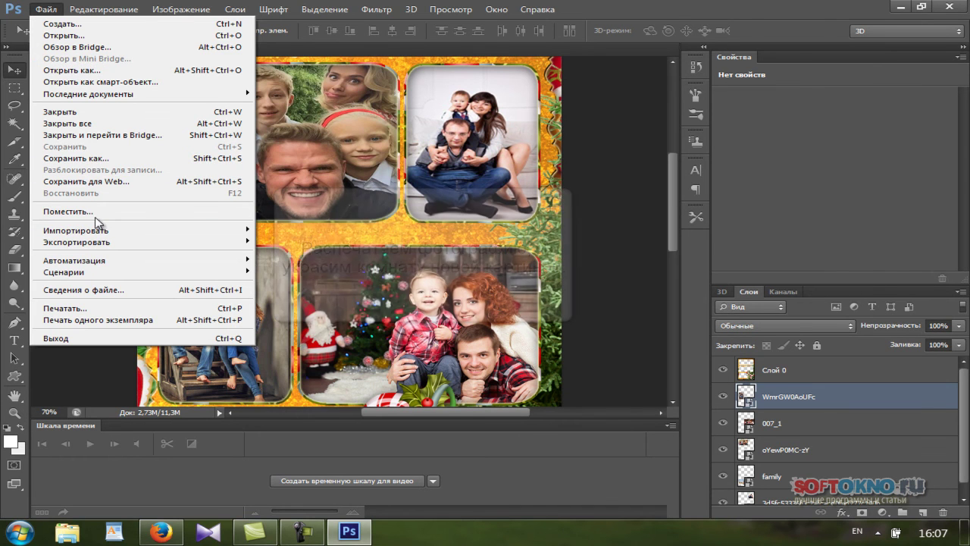
click(86, 309)
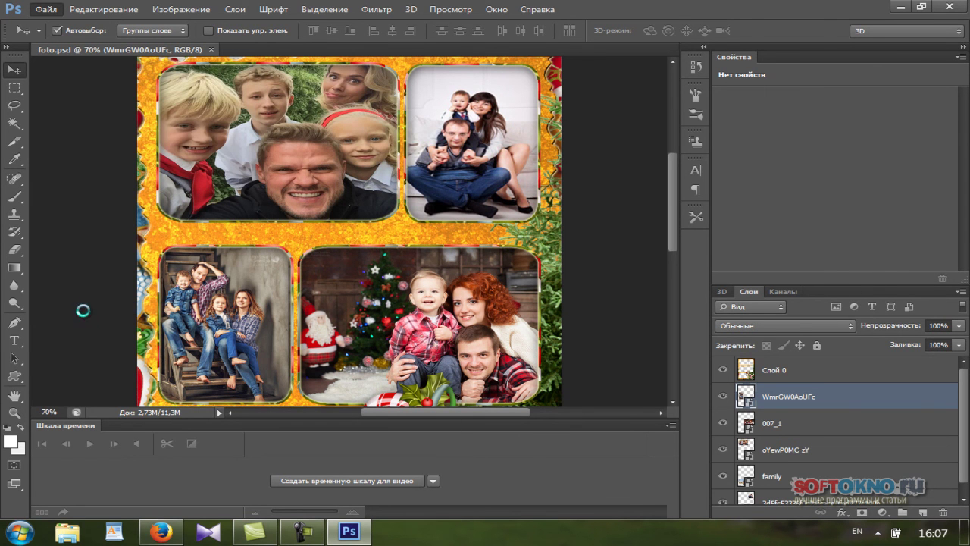